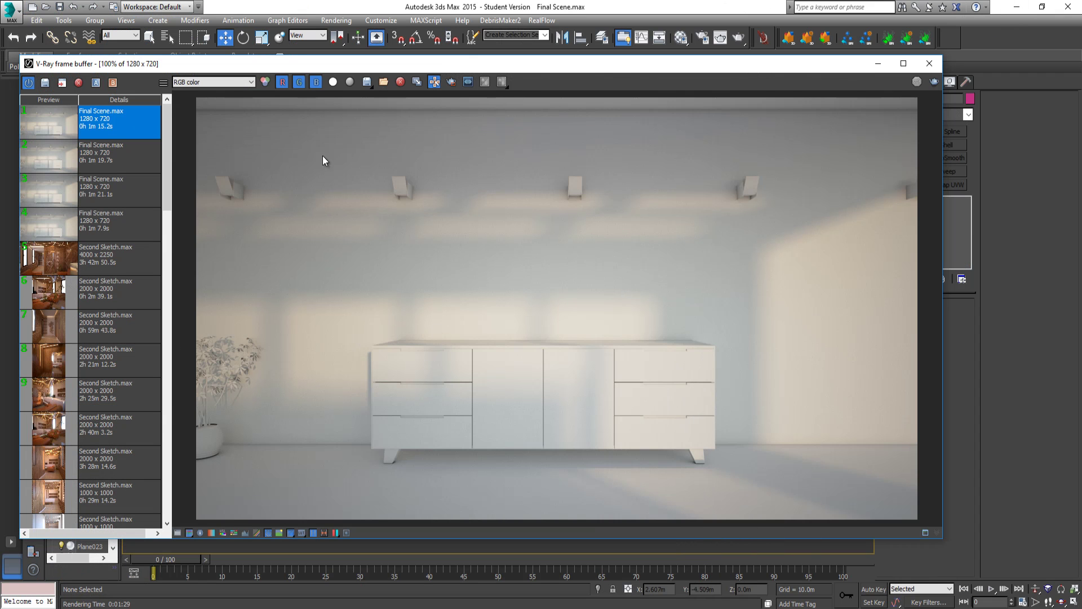
Close the frame buffer and open the global illumination settings in the render setup.
click(237, 81)
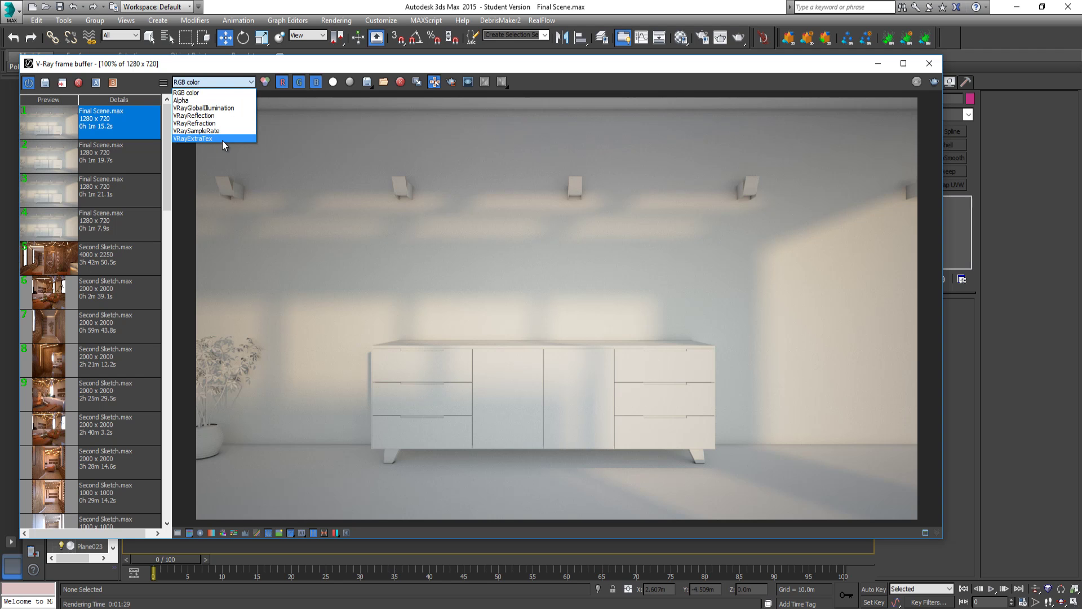
click(928, 65)
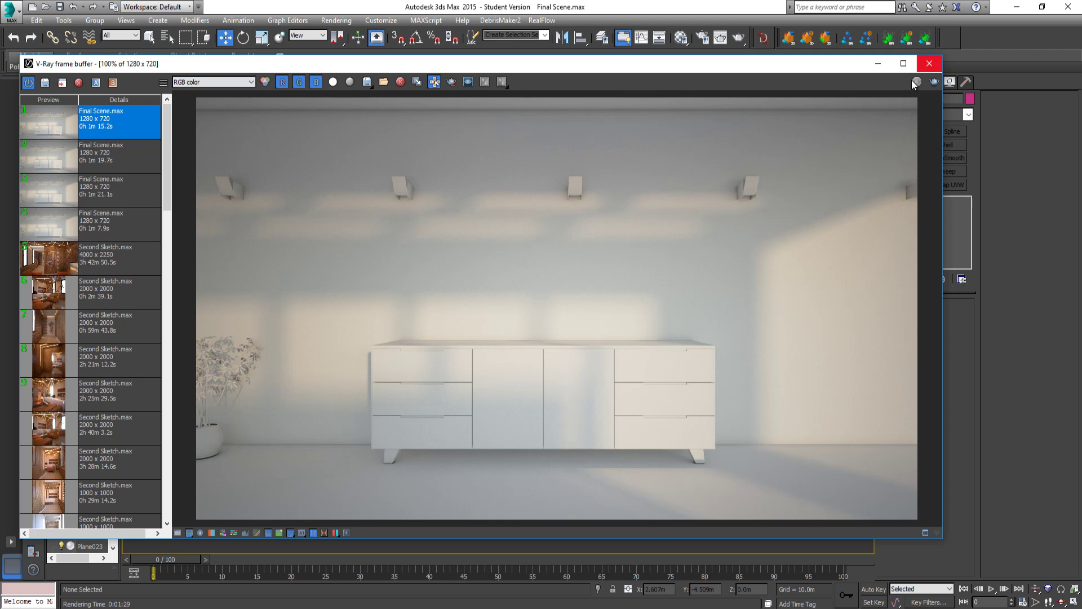
click(927, 66)
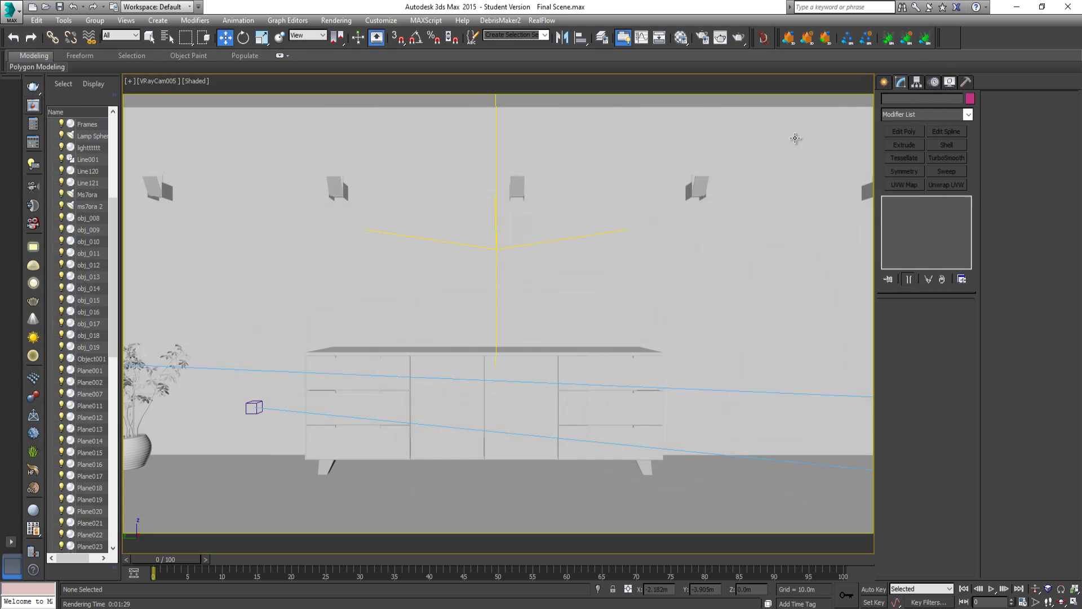
click(704, 39)
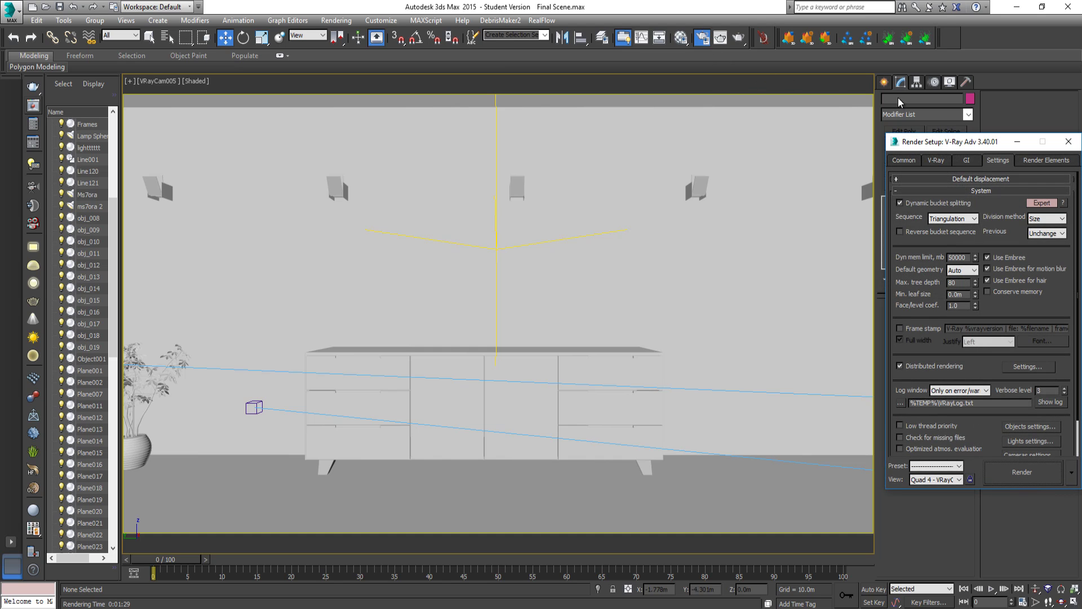
drag(978, 152, 548, 130)
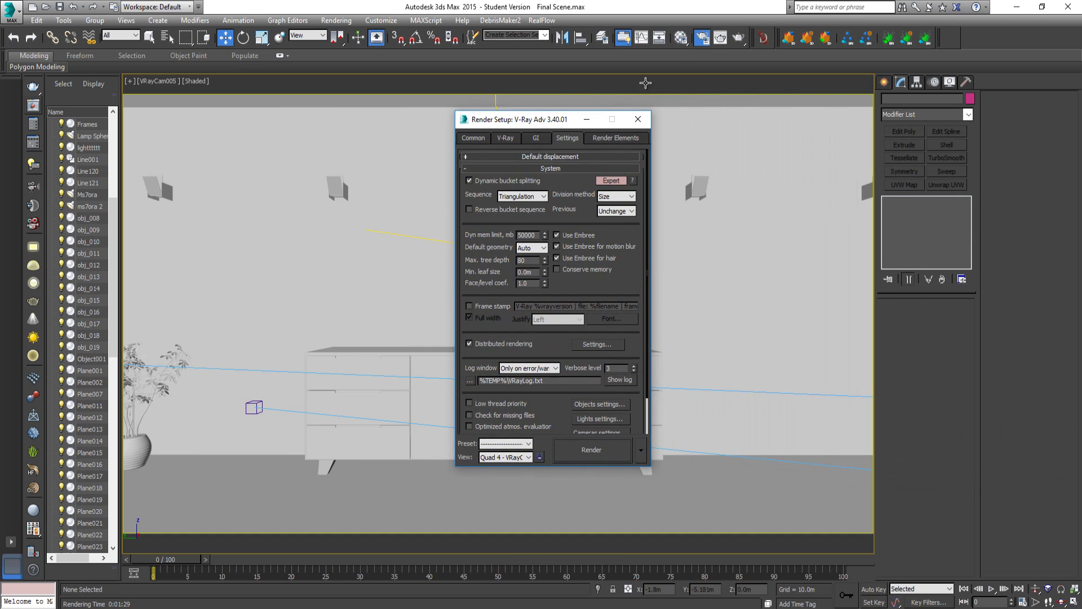
click(537, 139)
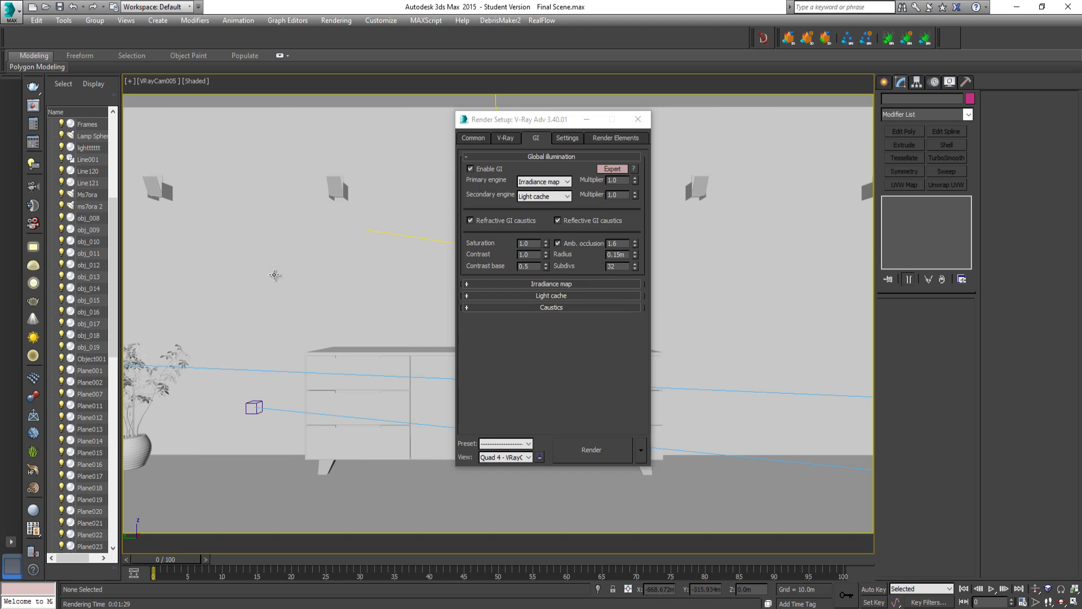
Load the fourth render in the frame buffer history and examine its shading around the cabinet, floor and ceiling lamps up close.
click(34, 106)
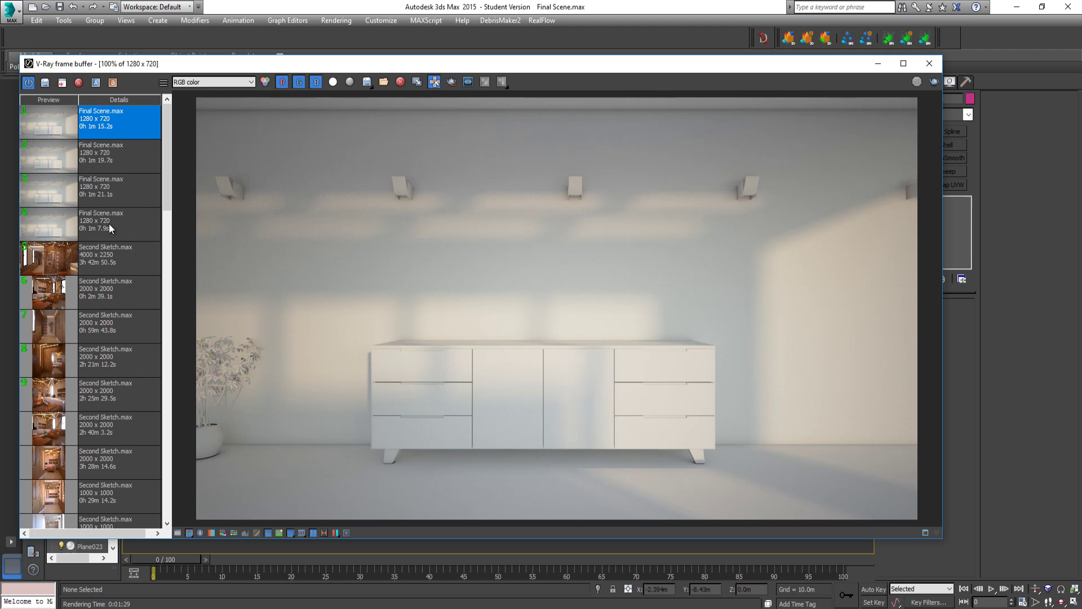
double_click(110, 225)
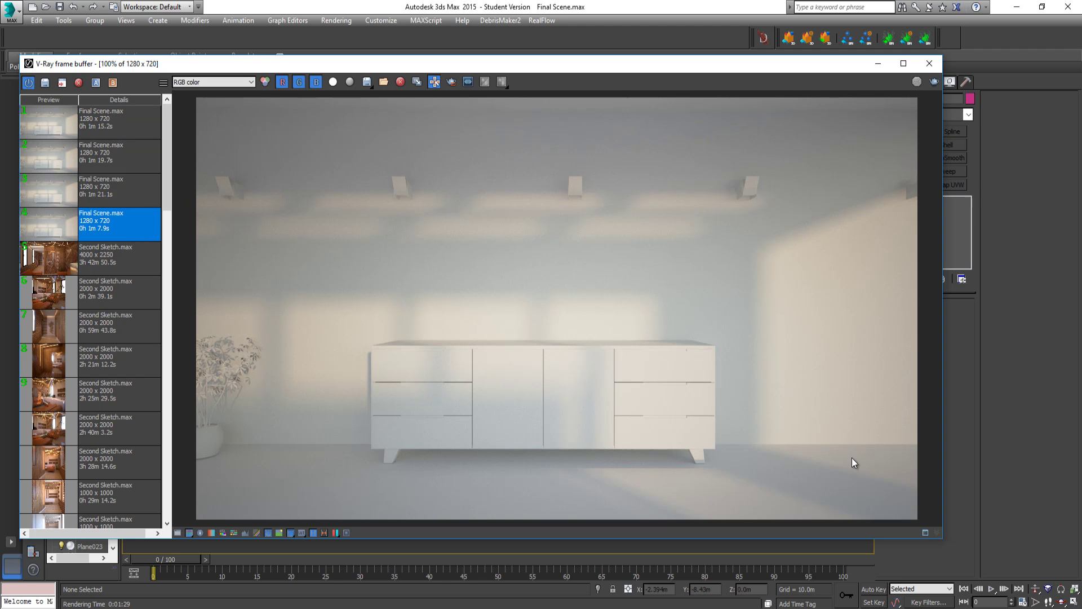
scroll(848, 459, up, 2)
scroll(810, 431, down, 1)
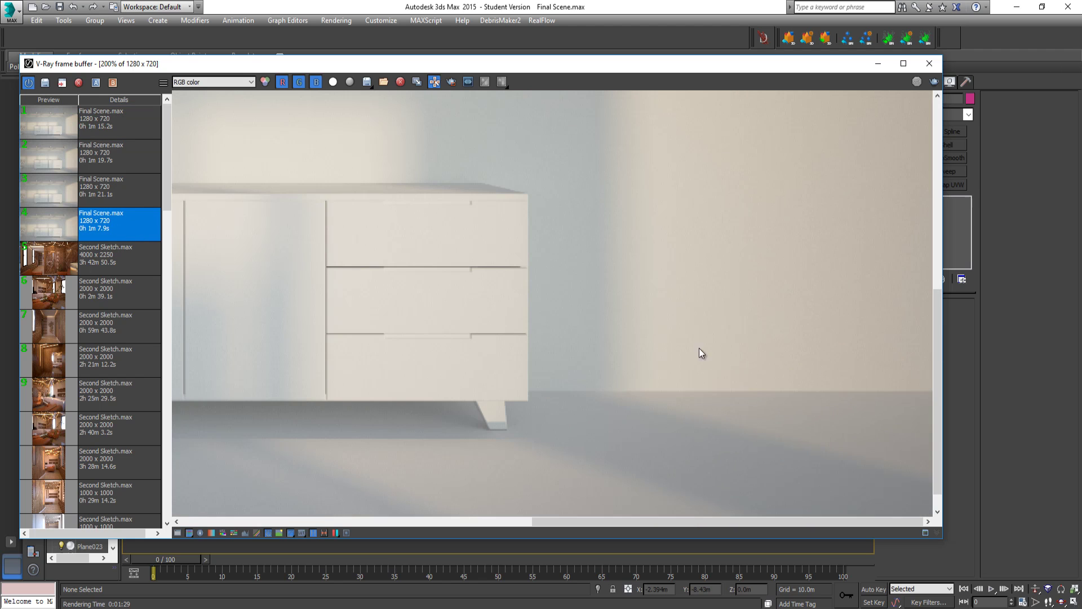
scroll(673, 346, down, 1)
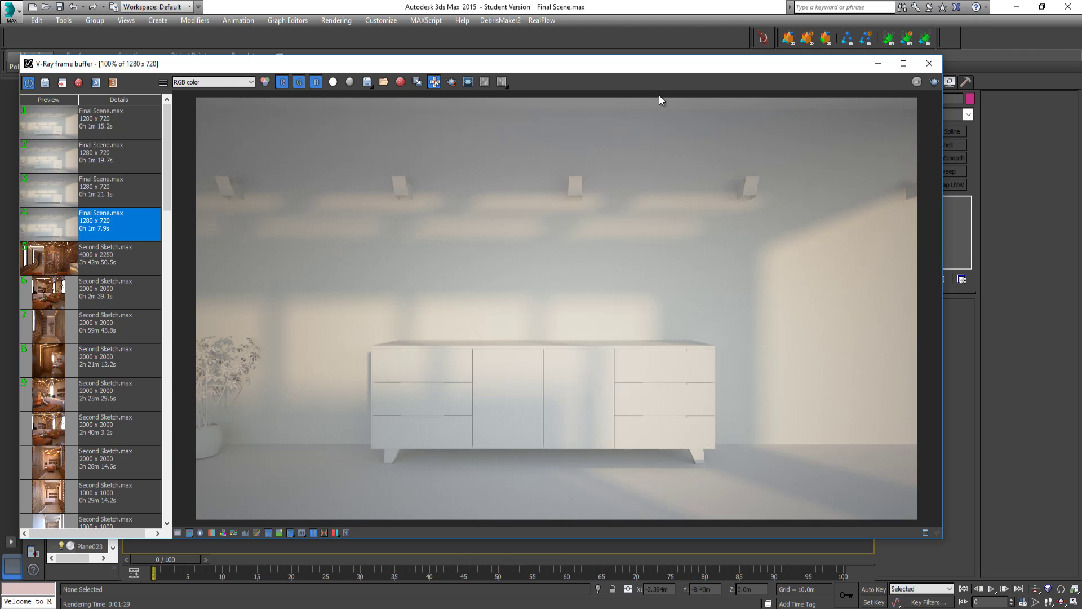
scroll(674, 116, up, 1)
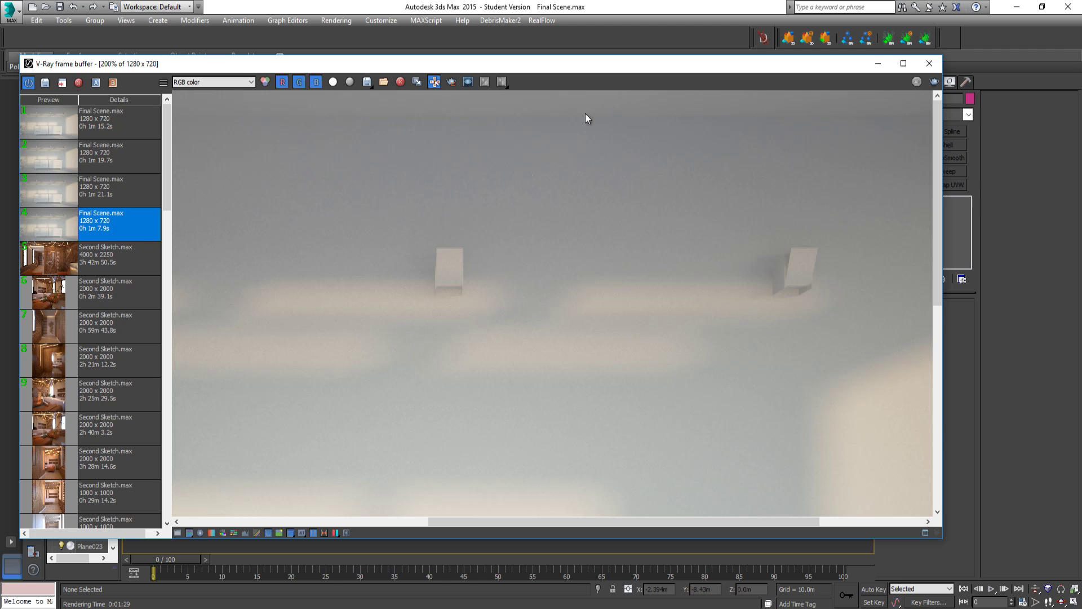
middle_drag(585, 118, 722, 176)
scroll(691, 190, down, 1)
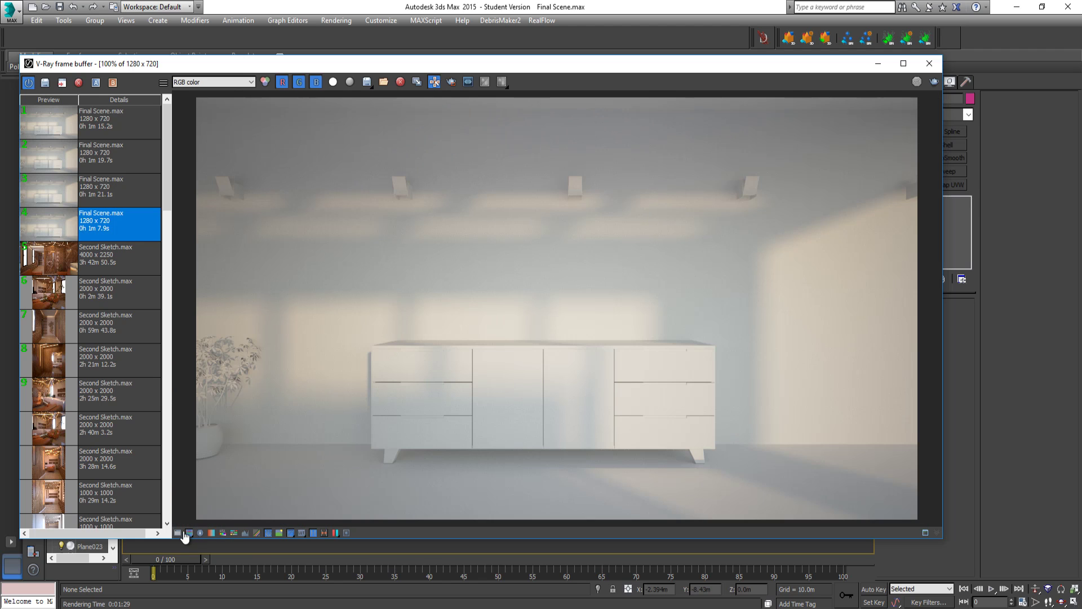
Compare the render with Exposure correction off and on, and reload the first history render before closing the frame buffer.
click(189, 532)
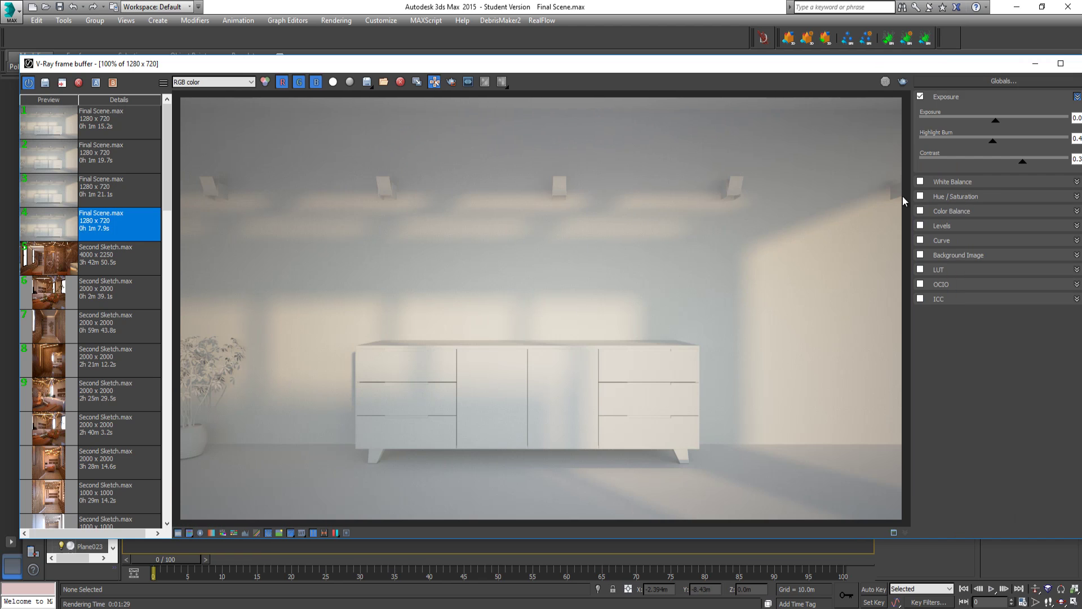
click(920, 96)
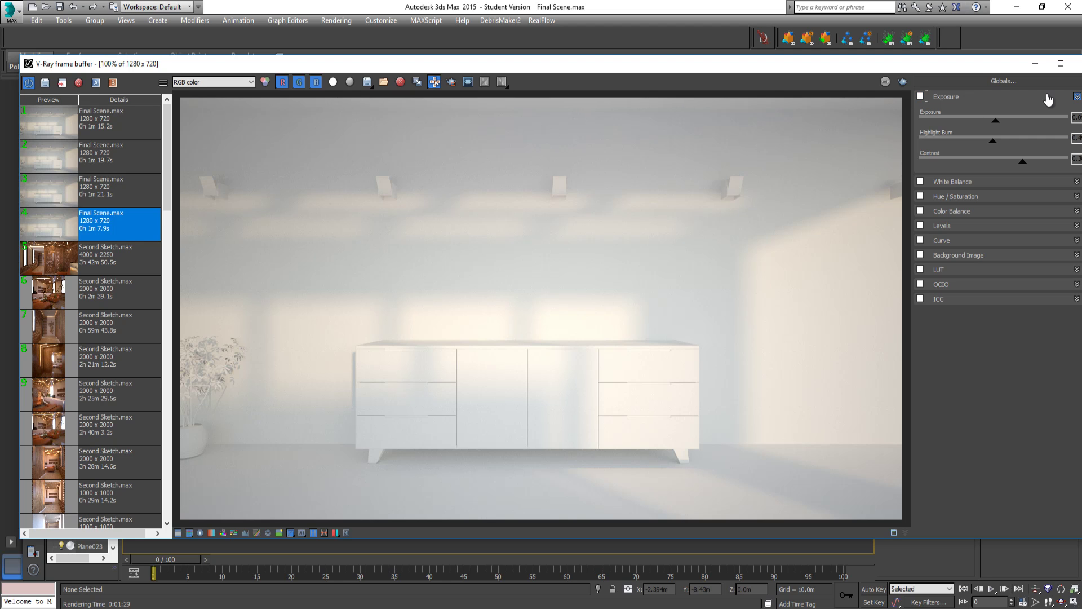
click(920, 96)
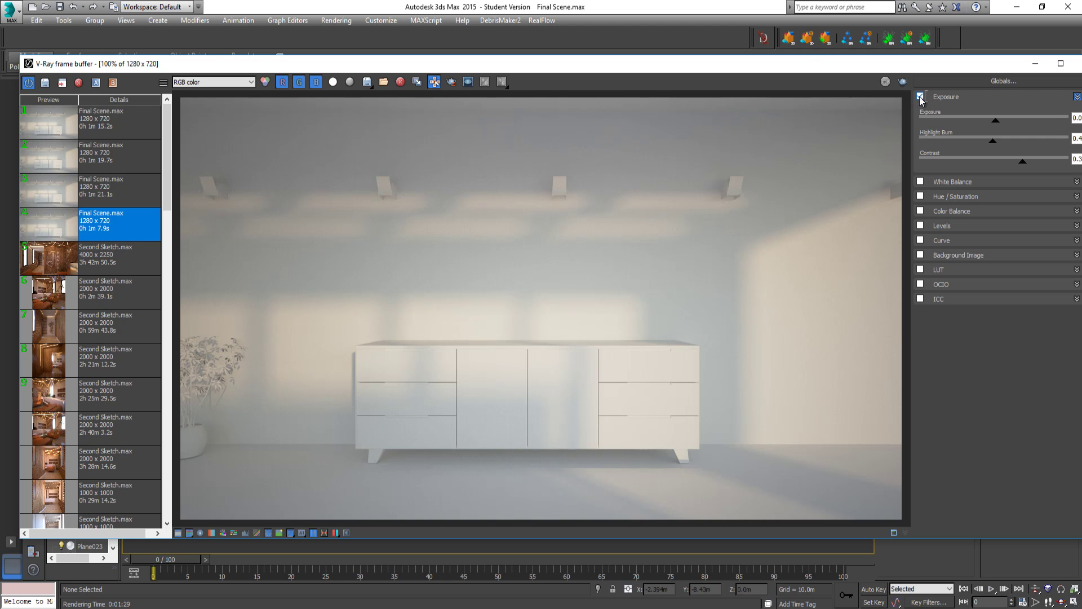
click(189, 532)
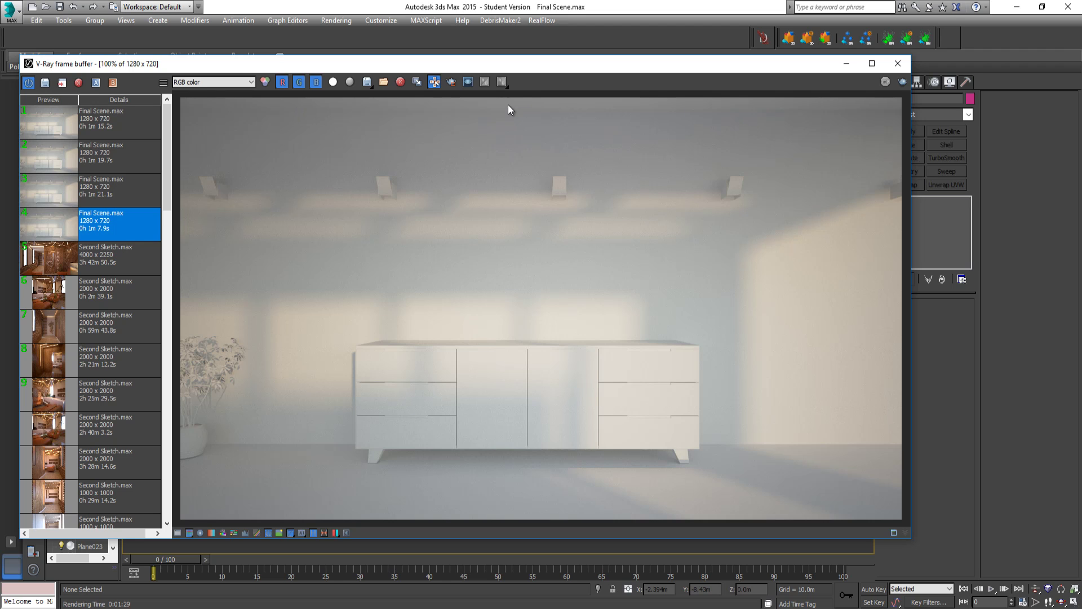
click(106, 129)
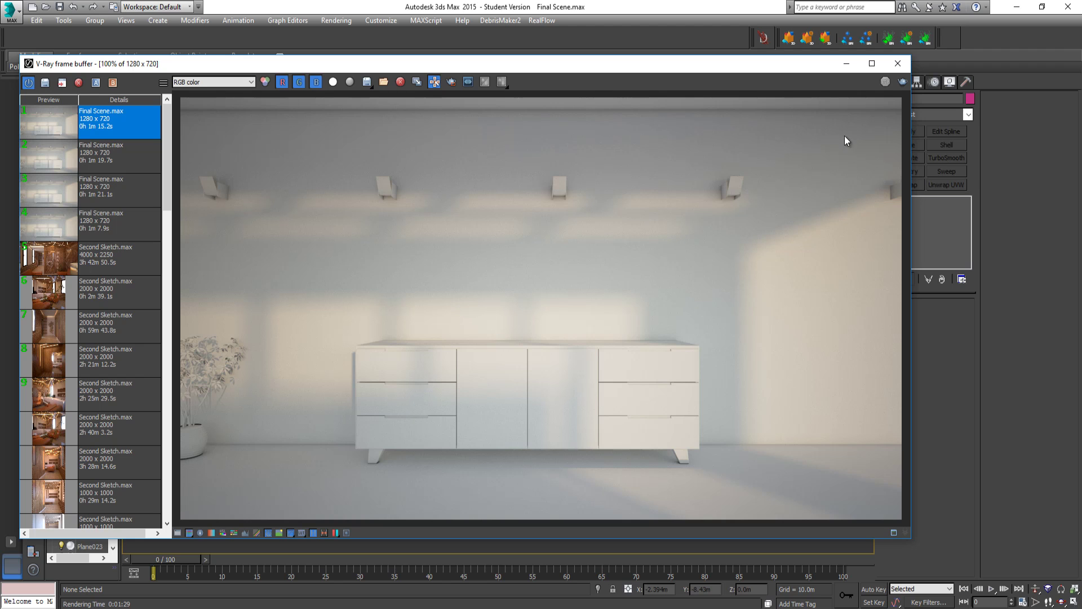
click(902, 64)
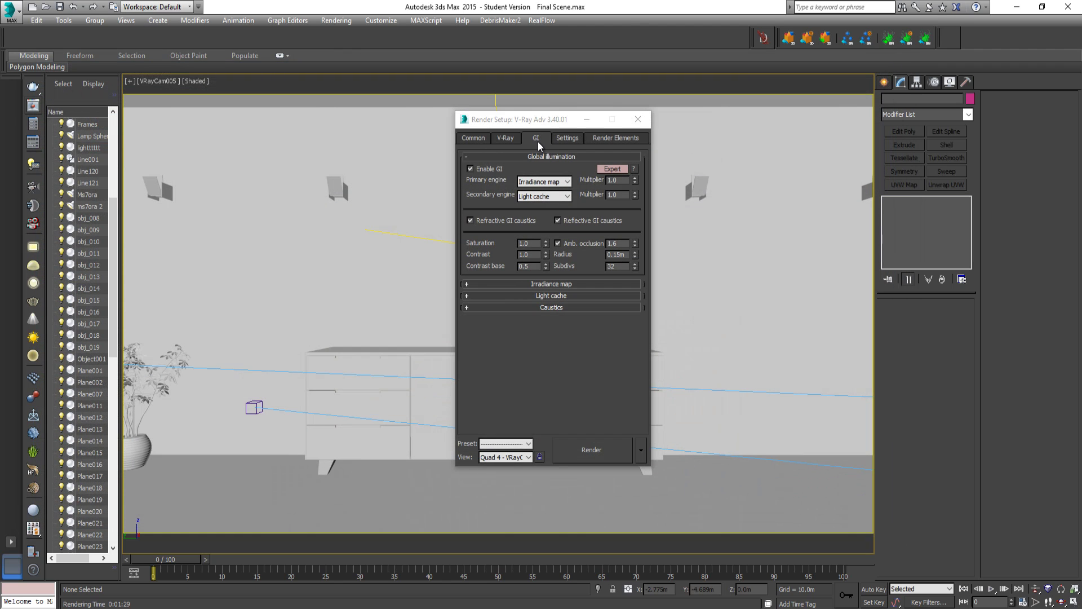
Set the GI ambient occlusion amount to 1.0, its radius to 1.0 m and its subdivs to 8.
click(558, 243)
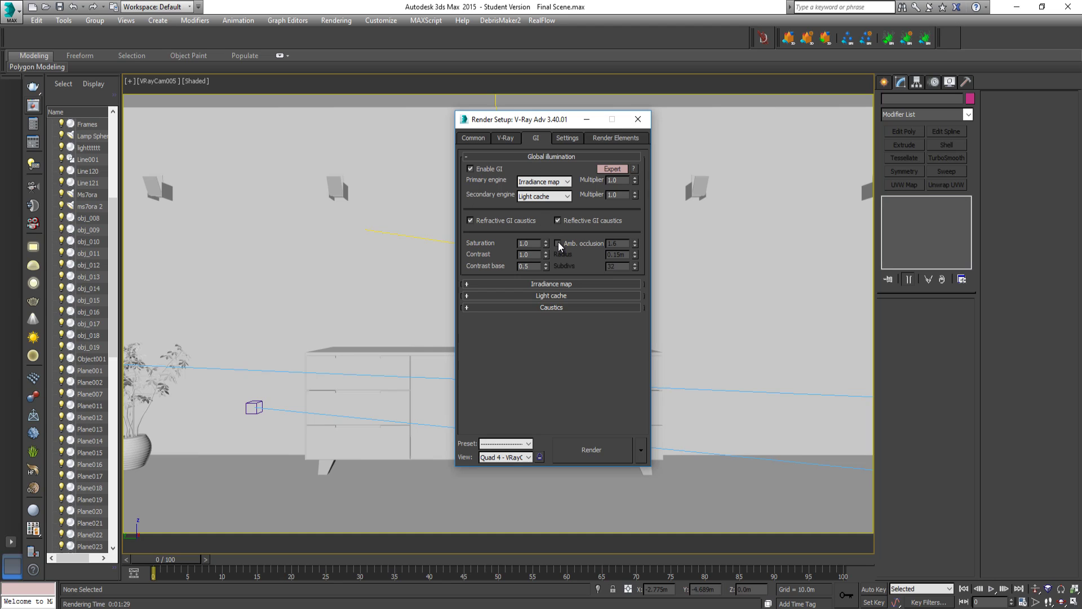
click(558, 244)
double_click(618, 243)
click(611, 266)
key(shift+Tab)
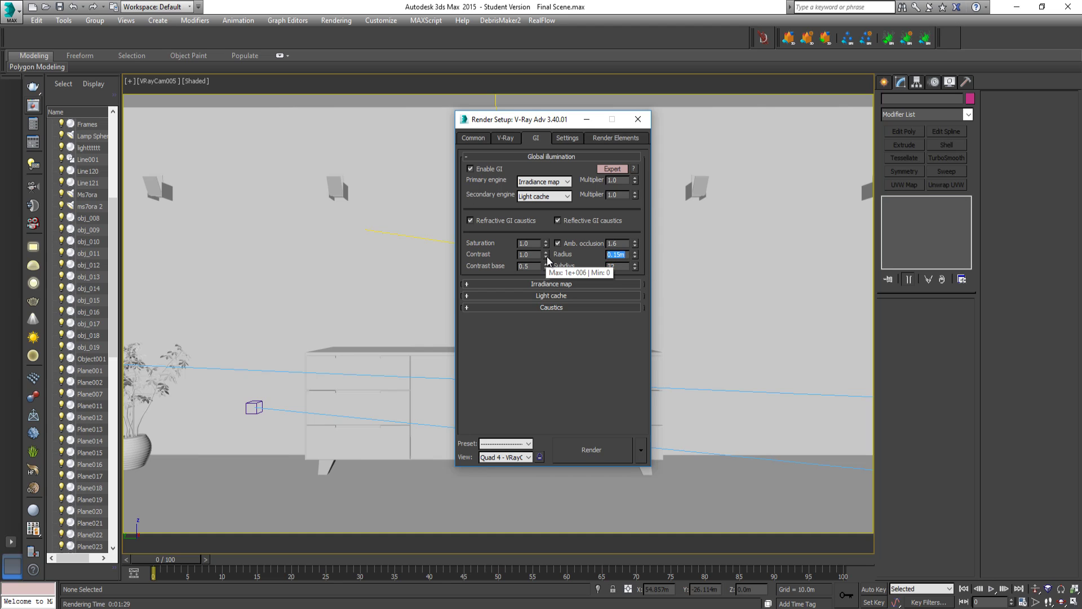
text(1.0m)
key(shift+Tab)
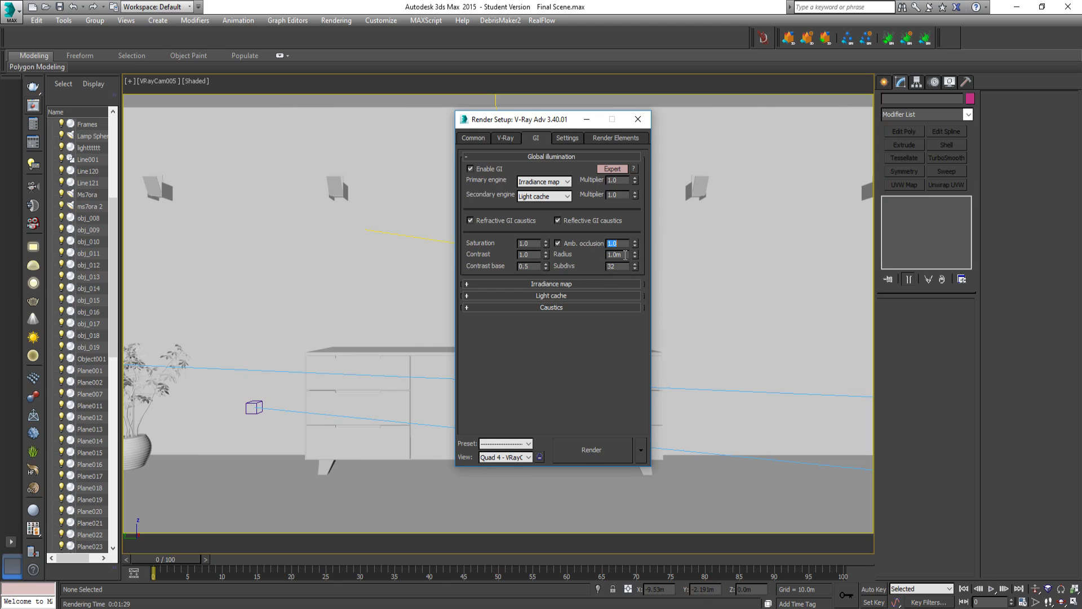
double_click(625, 267)
text(8)
click(623, 243)
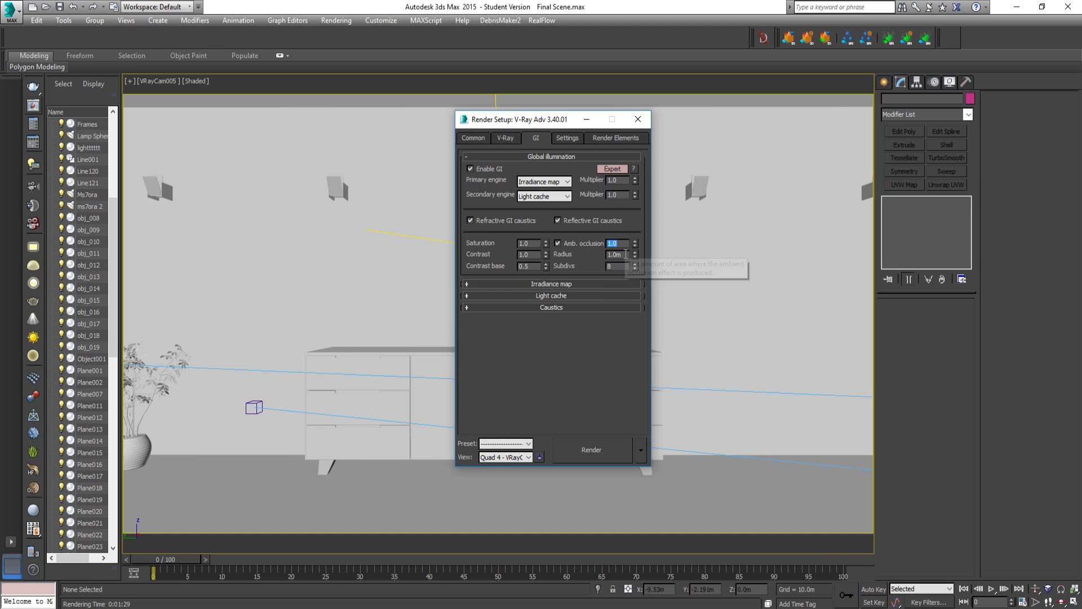
key(Tab)
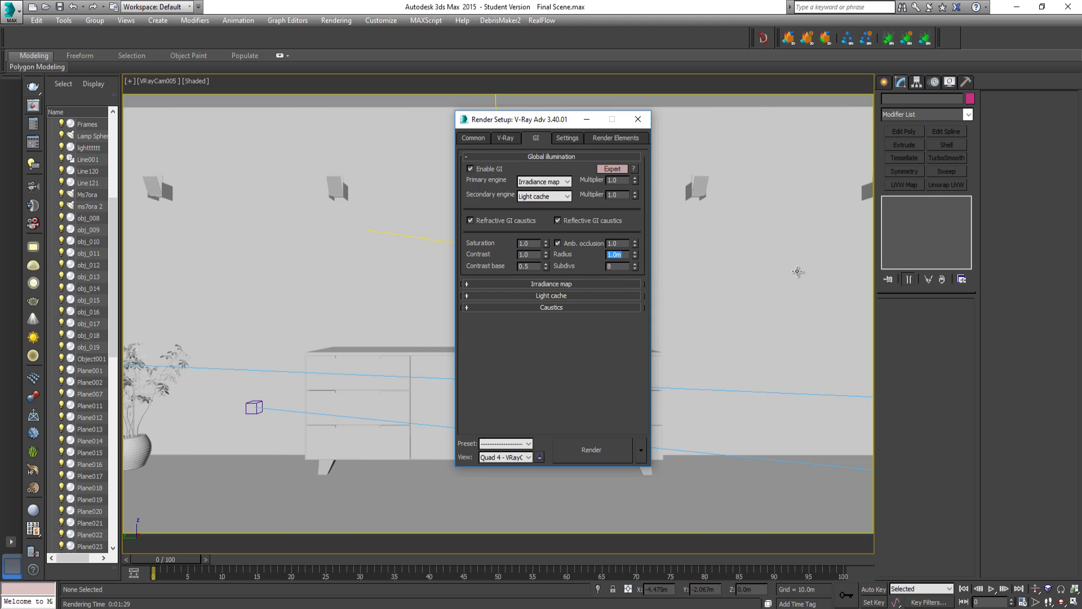
Create a box on the floor beside the cabinet, about 0.20 m long, 0.22 m wide and 0.20 m high.
click(886, 83)
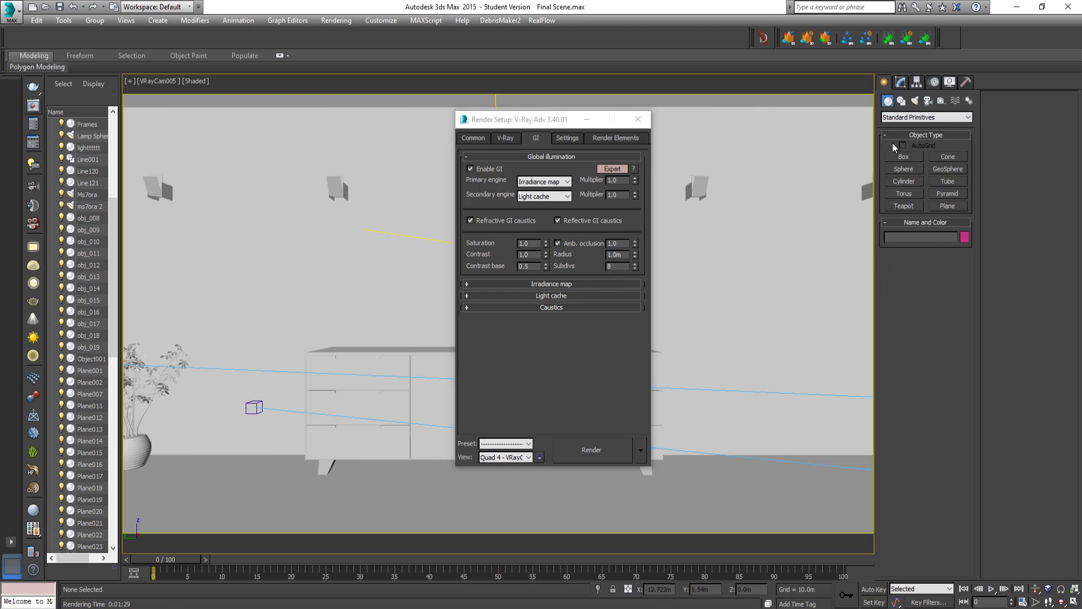
click(904, 156)
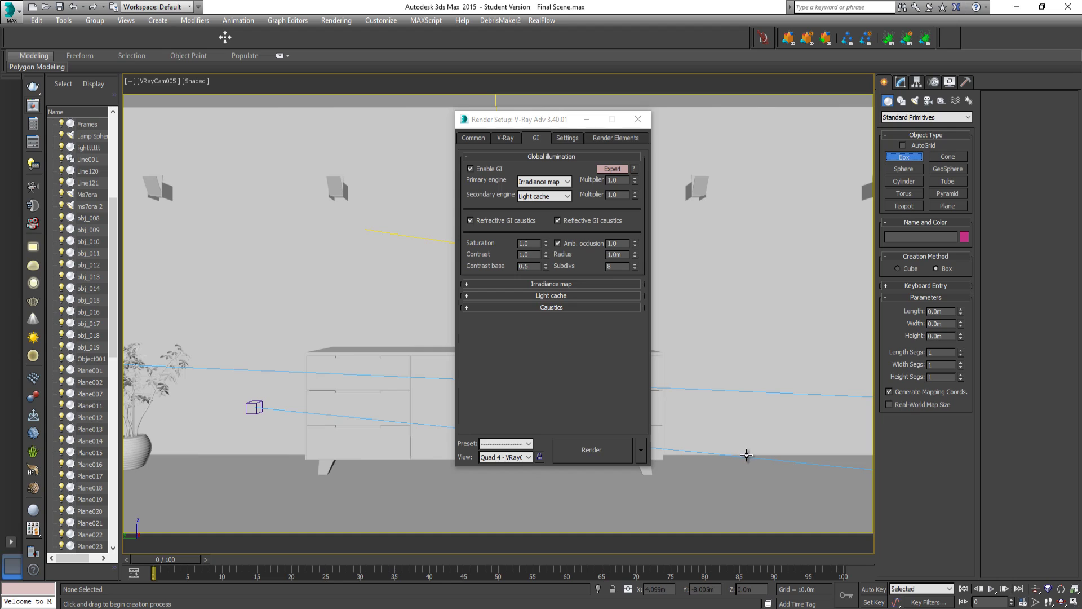
drag(738, 459, 753, 466)
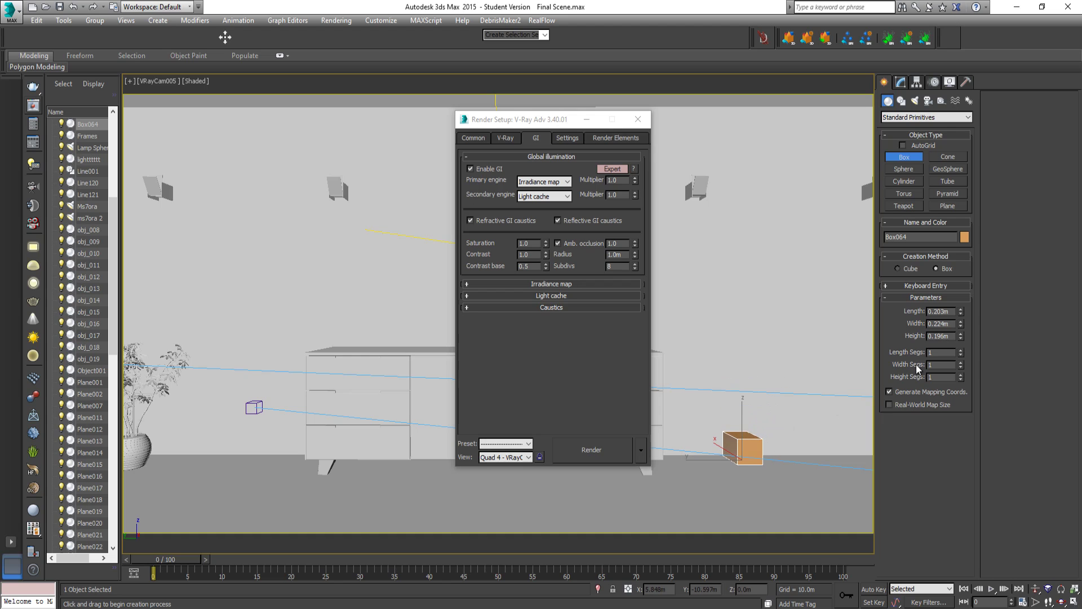
click(746, 450)
Set the box's length, width and height to 0.1 m and move it along X to about 4.04 m.
double_click(940, 311)
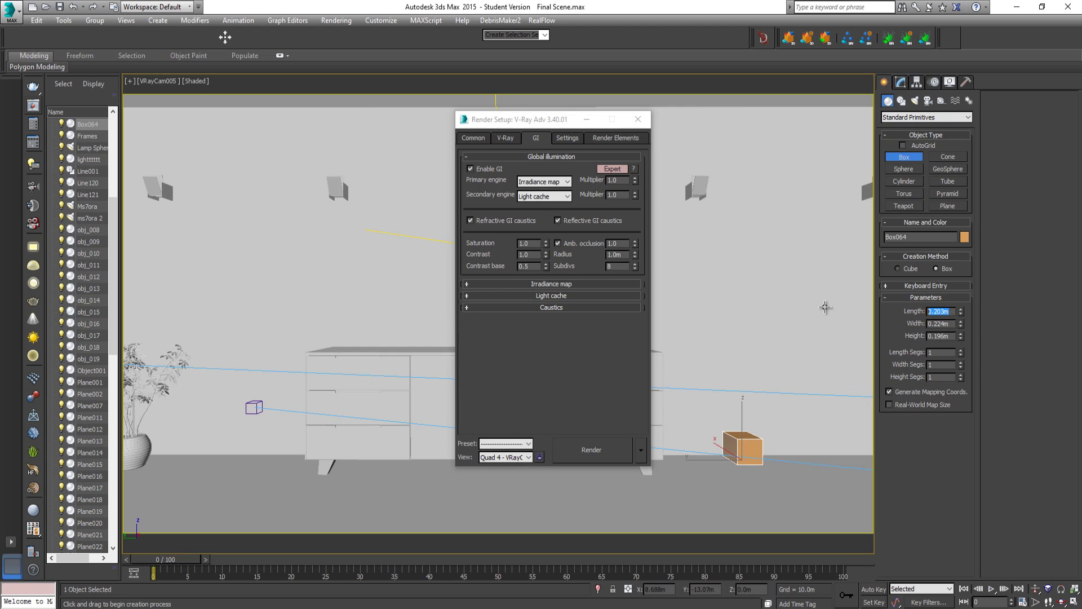
text(0.1)
key(Tab)
text(0.1)
key(Tab)
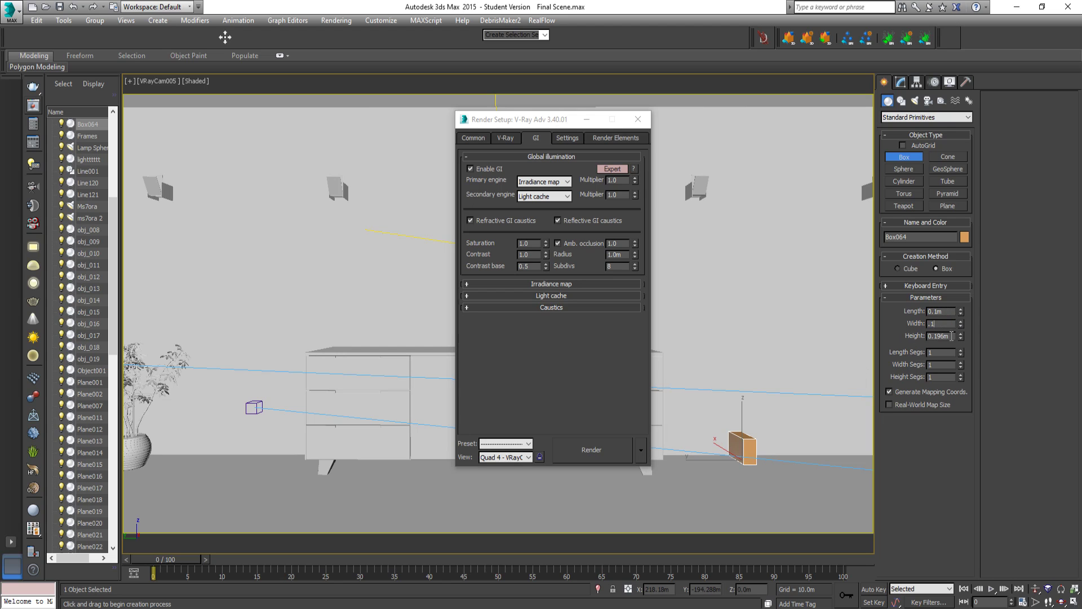
text(0.1)
key(Return)
key(w)
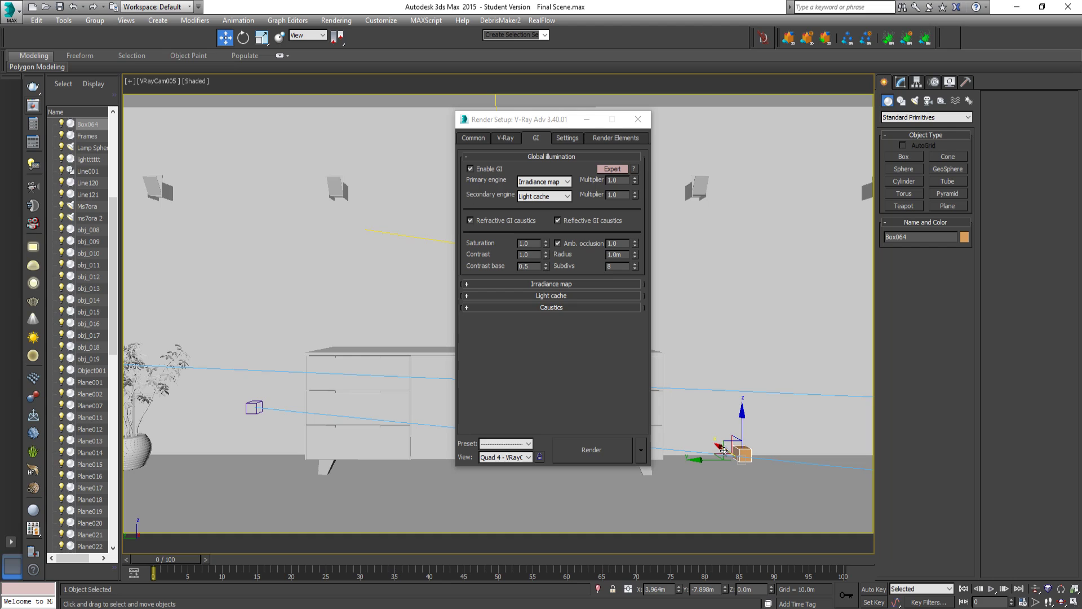
drag(721, 446, 715, 443)
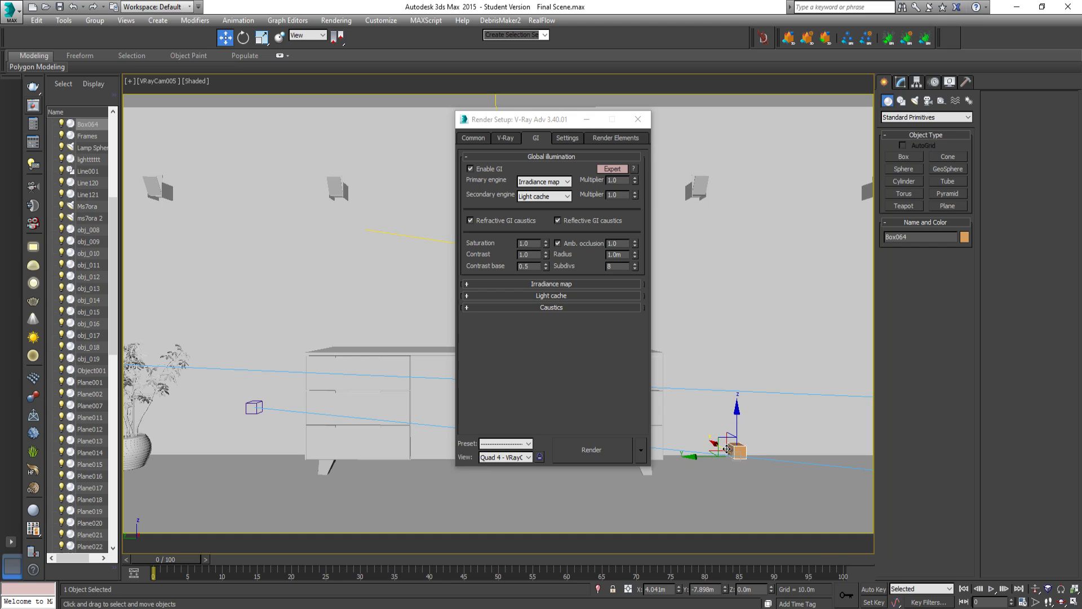
Inspect the small box up close in the perspective view and return to the VRayCam005 camera view.
click(628, 254)
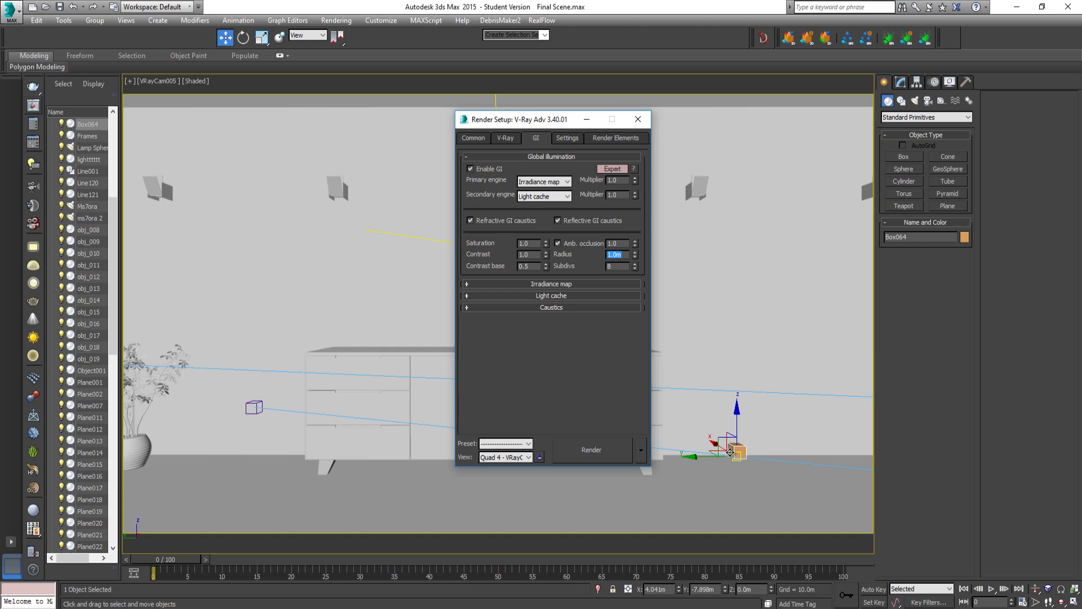
click(735, 461)
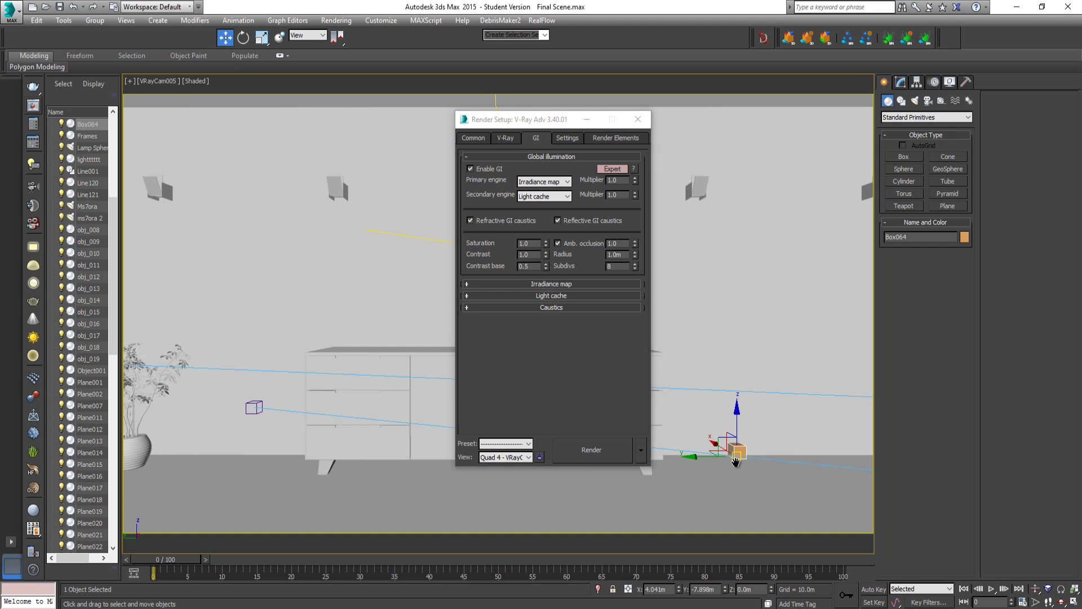
key(p)
scroll(735, 454, up, 3)
alt+middle_drag(735, 448, 727, 442)
key(c)
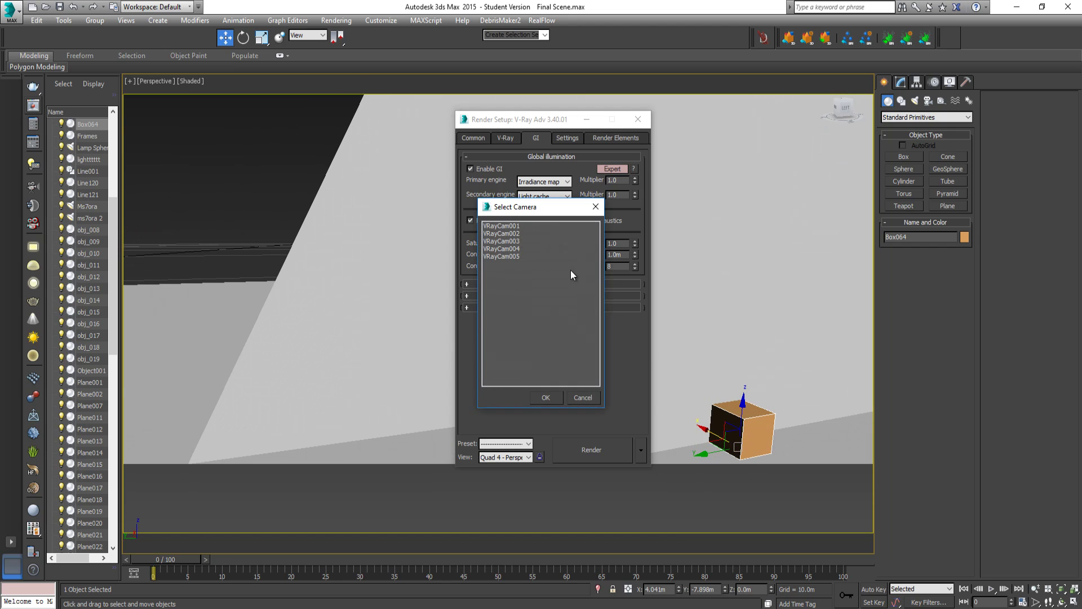
double_click(519, 256)
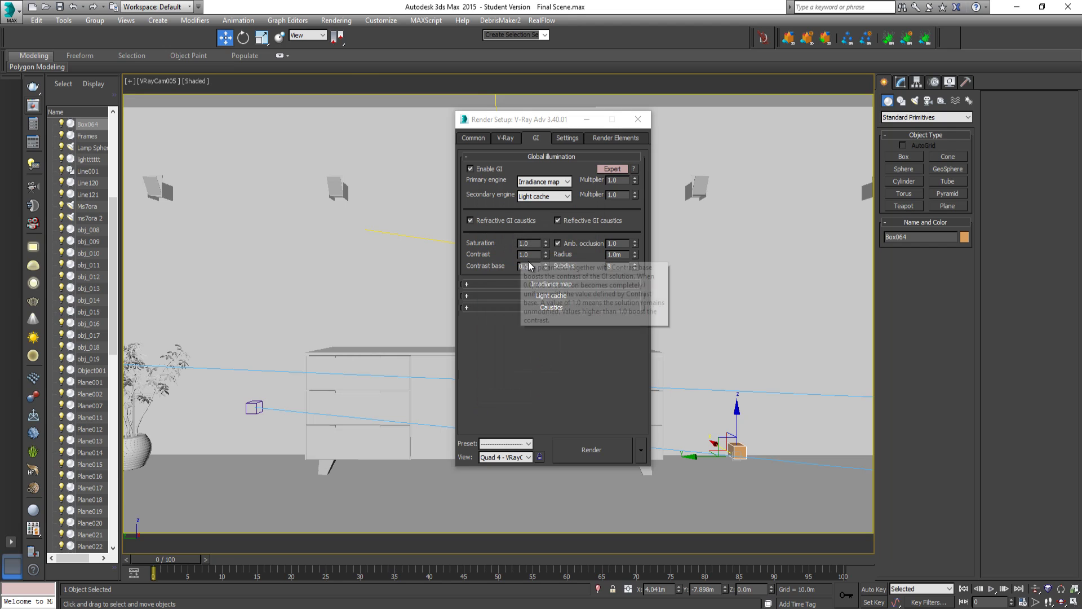
Set the ambient occlusion radius to 0.1 m.
double_click(624, 258)
text(0.1)
key(Return)
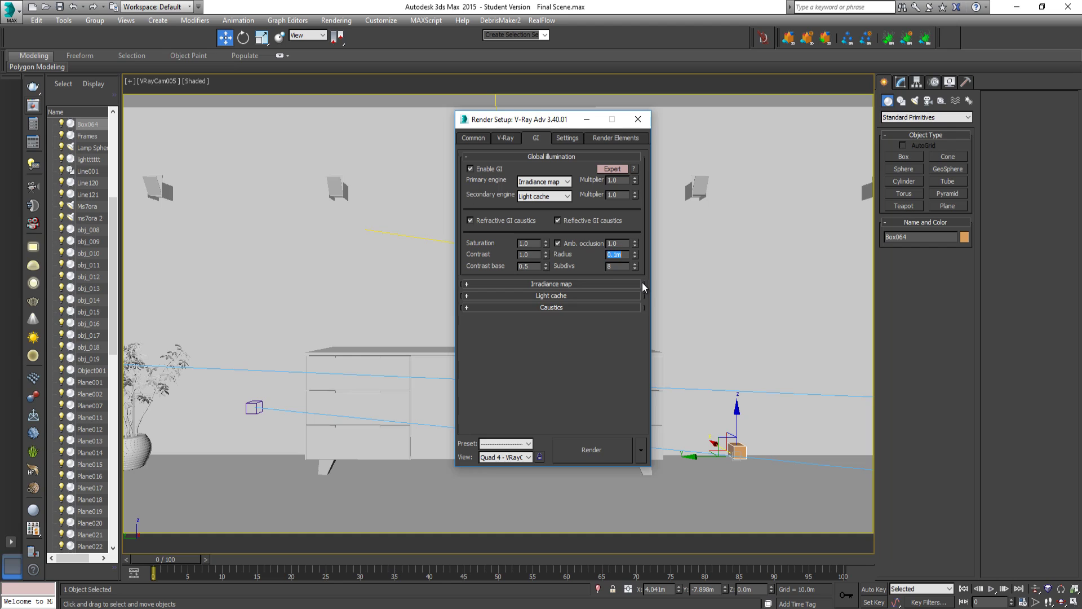
Set the ambient occlusion subdivs to 16 and close the render settings.
click(626, 244)
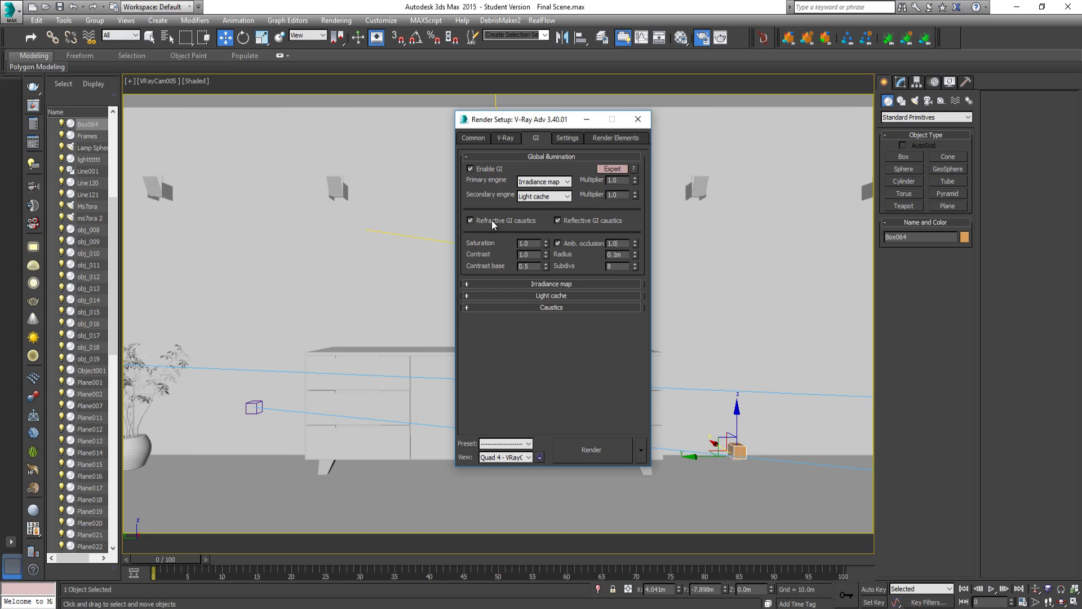
click(618, 267)
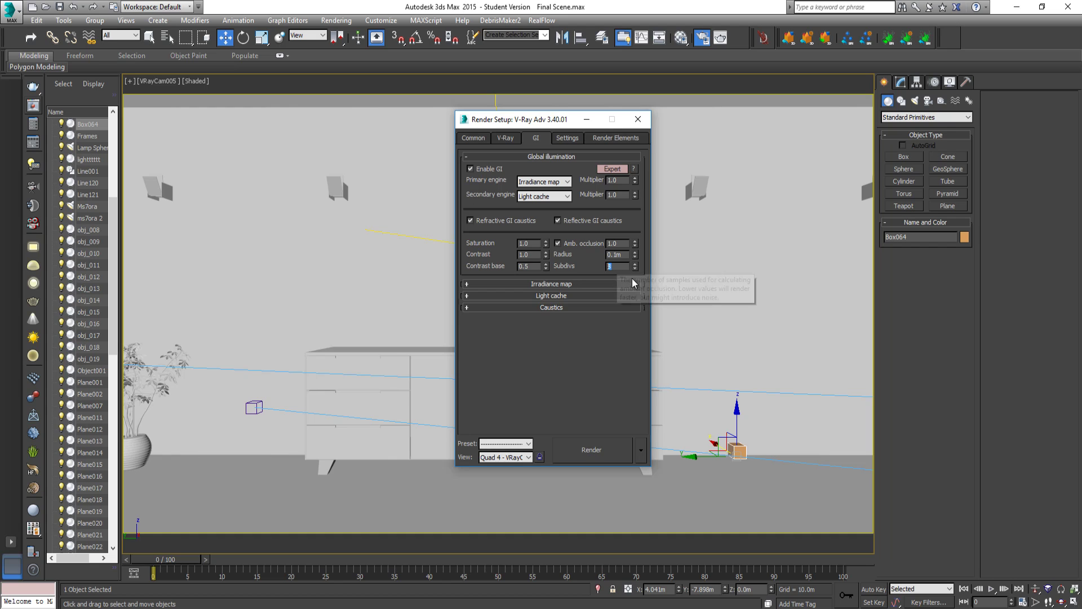
text(1)
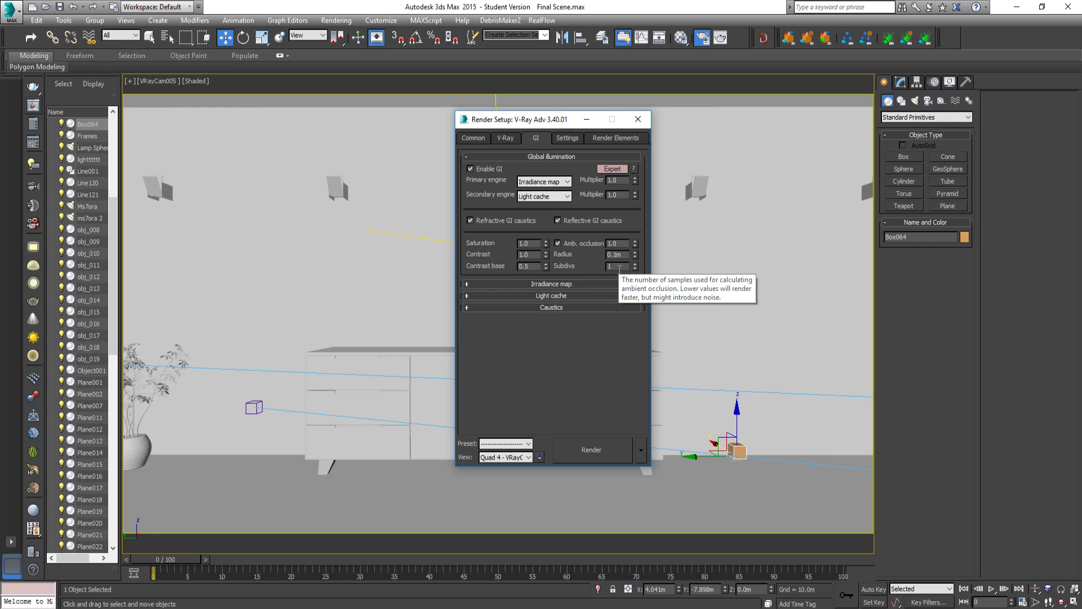
text(6)
key(Return)
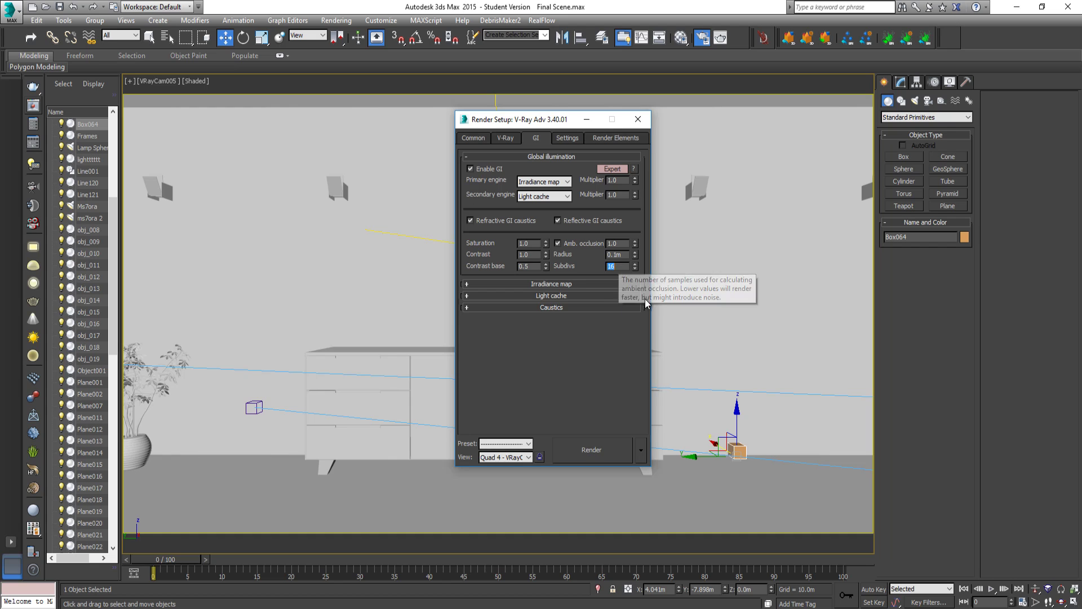
click(640, 123)
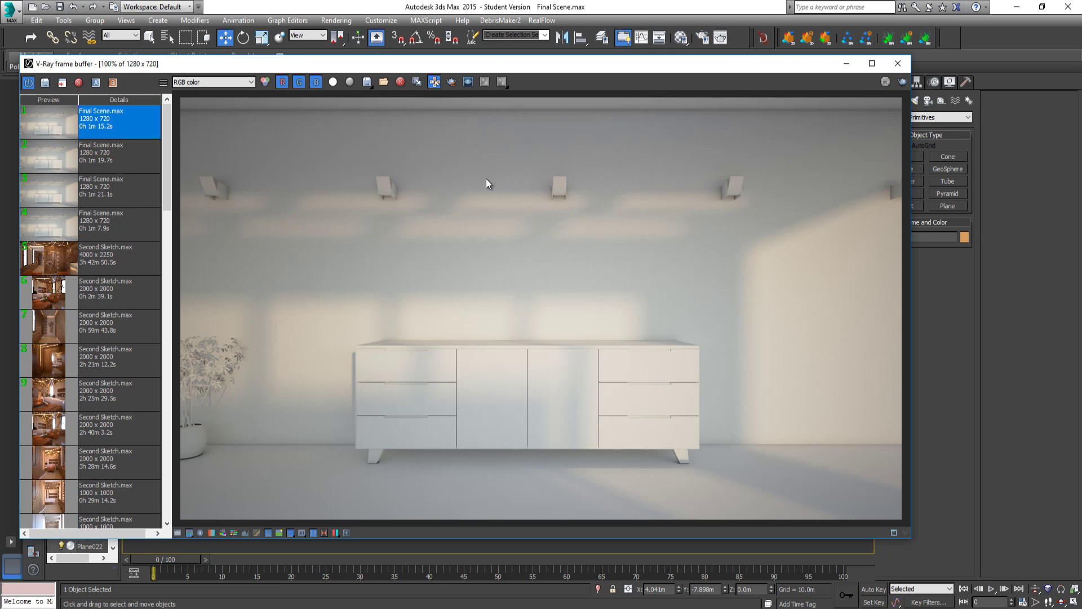
Mark a render region over the right half of the image and delete the small reference box from the floor.
click(451, 81)
drag(559, 106, 942, 564)
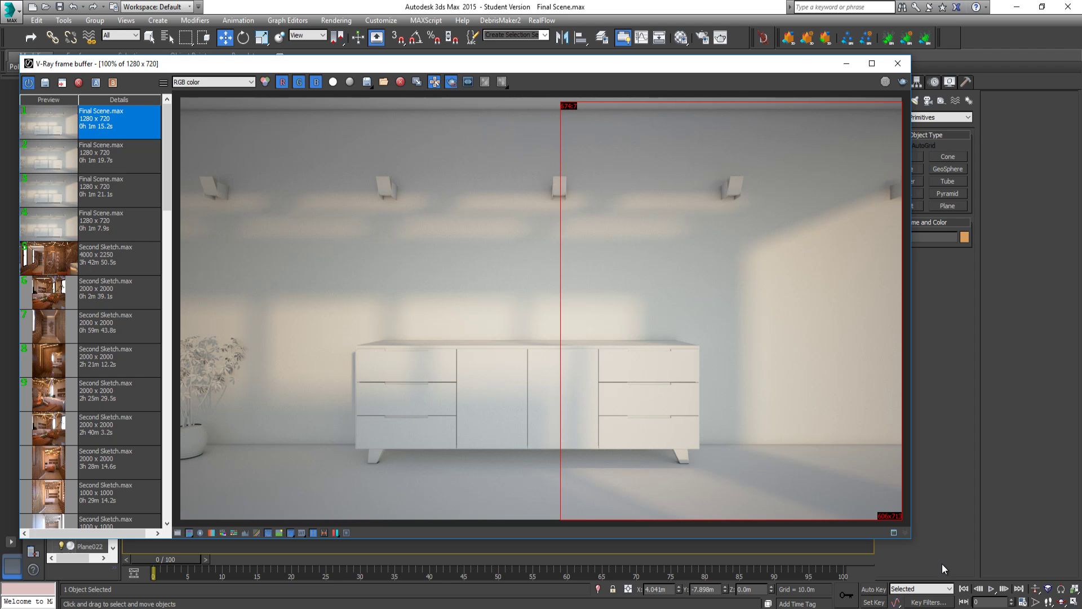
drag(792, 71, 583, 73)
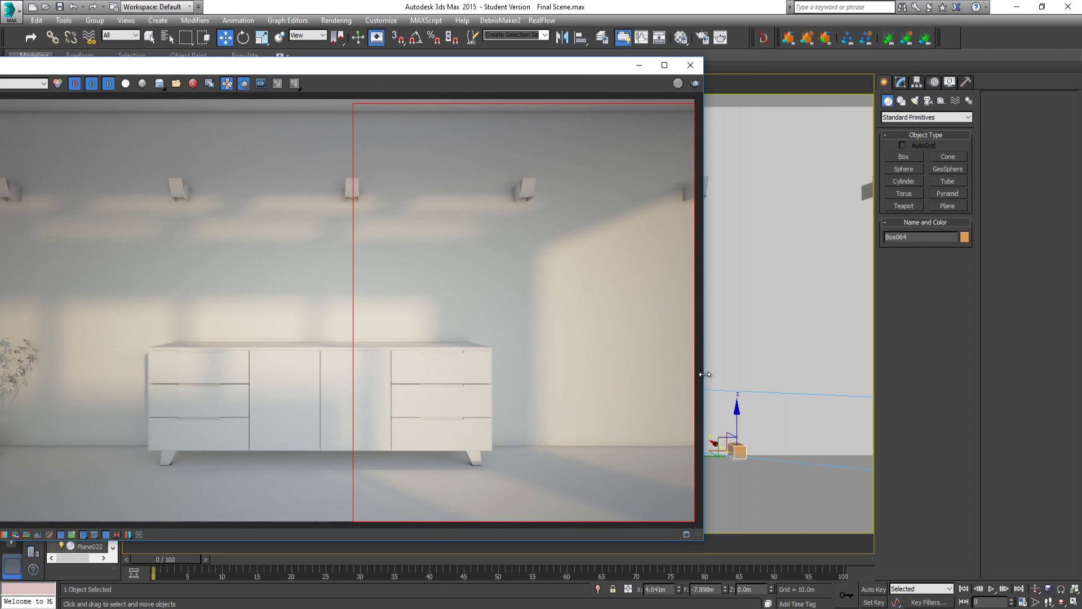
click(727, 440)
click(695, 83)
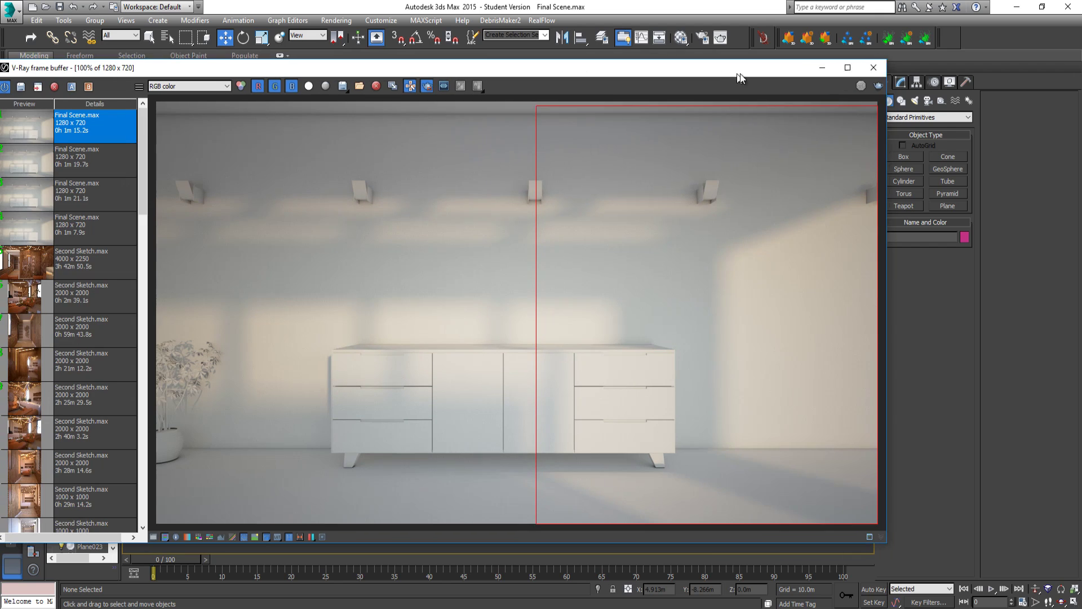
Render the marked right-half region with ambient occlusion on and look closer at it as it renders.
click(899, 83)
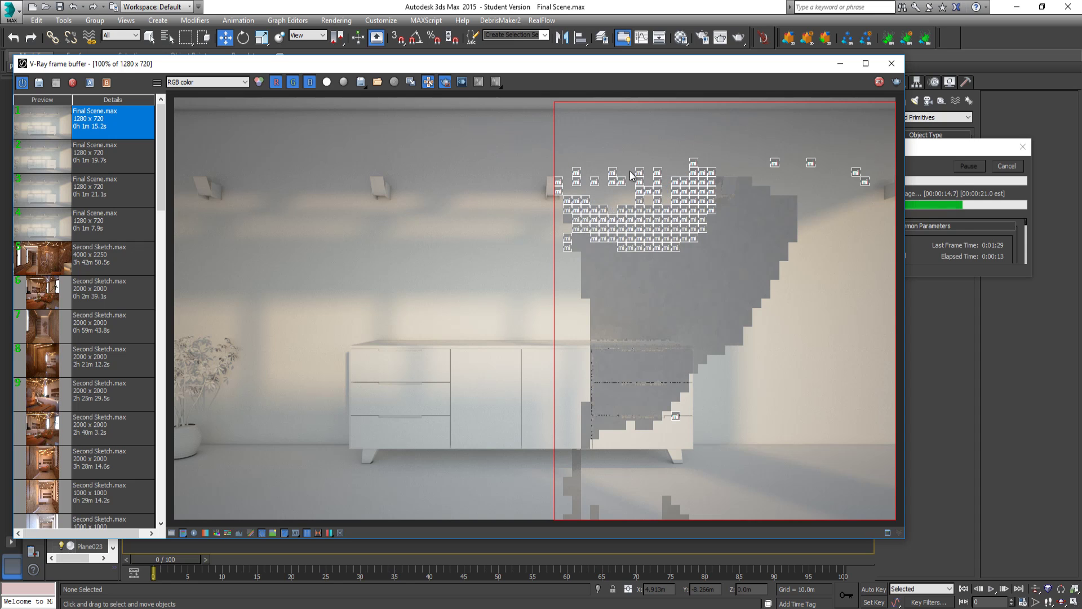
scroll(538, 107, up, 1)
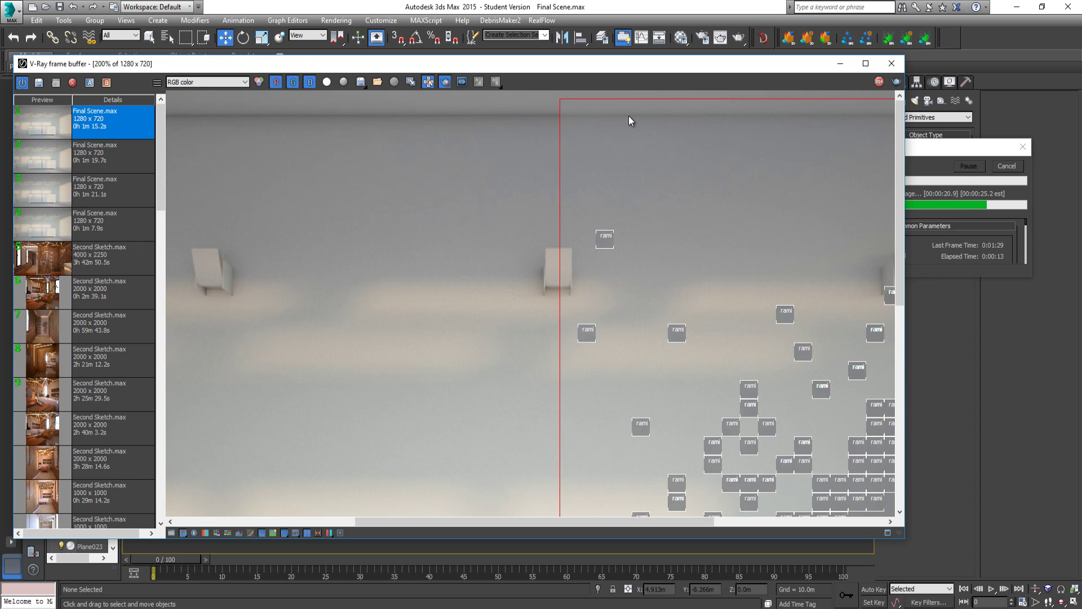
scroll(642, 119, down, 1)
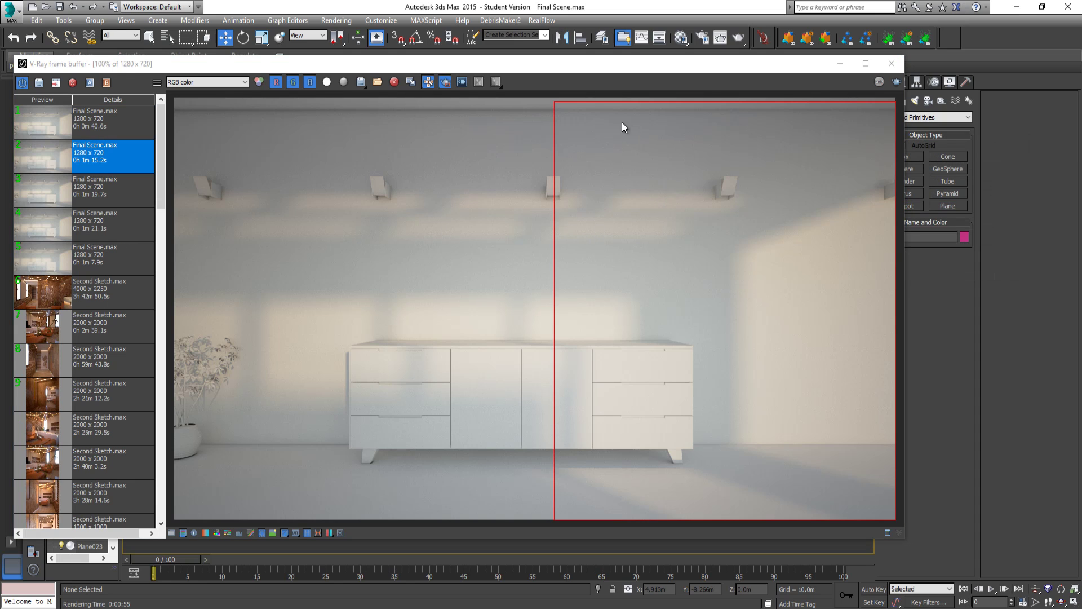
Redraw the render region over the left part of the cabinet and close the frame buffer and the V-Ray messages window.
drag(557, 100, 332, 527)
click(891, 63)
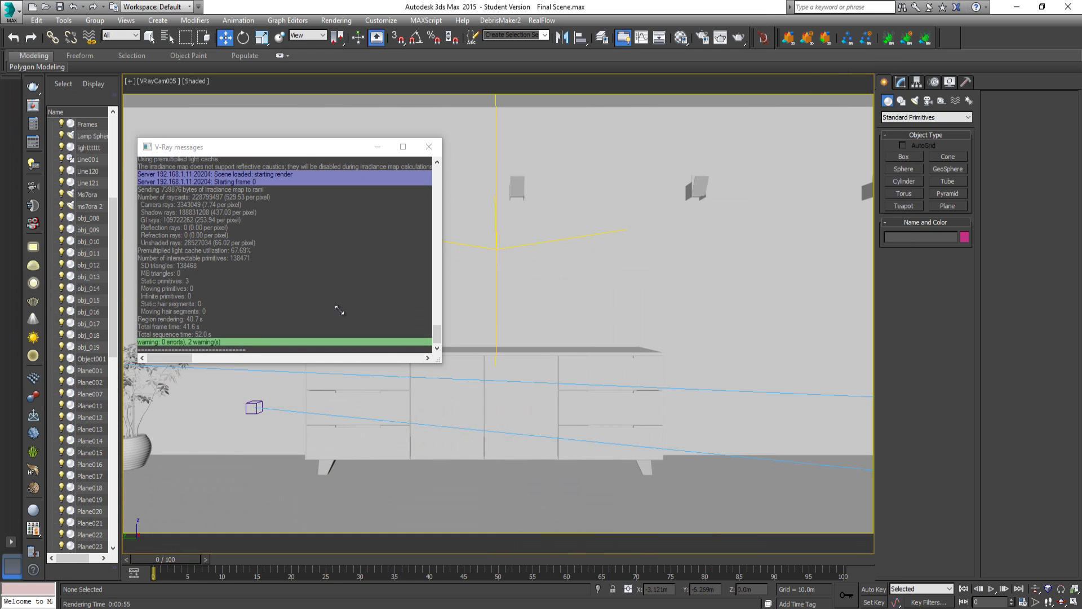
drag(340, 310, 284, 297)
click(272, 147)
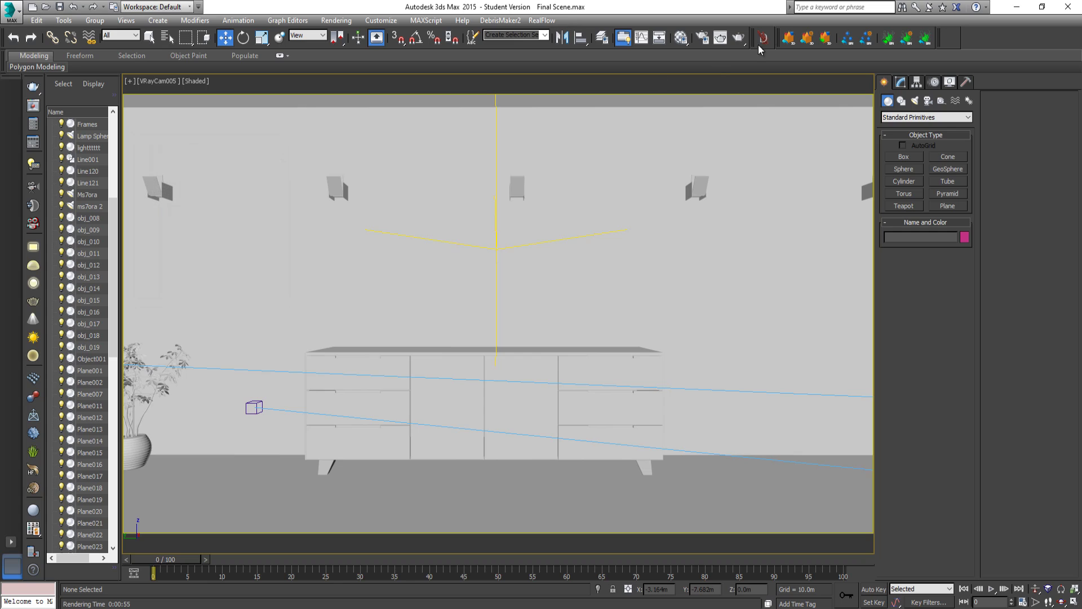
Turn off GI ambient occlusion and render the region over the left part of the cabinet.
key(F10)
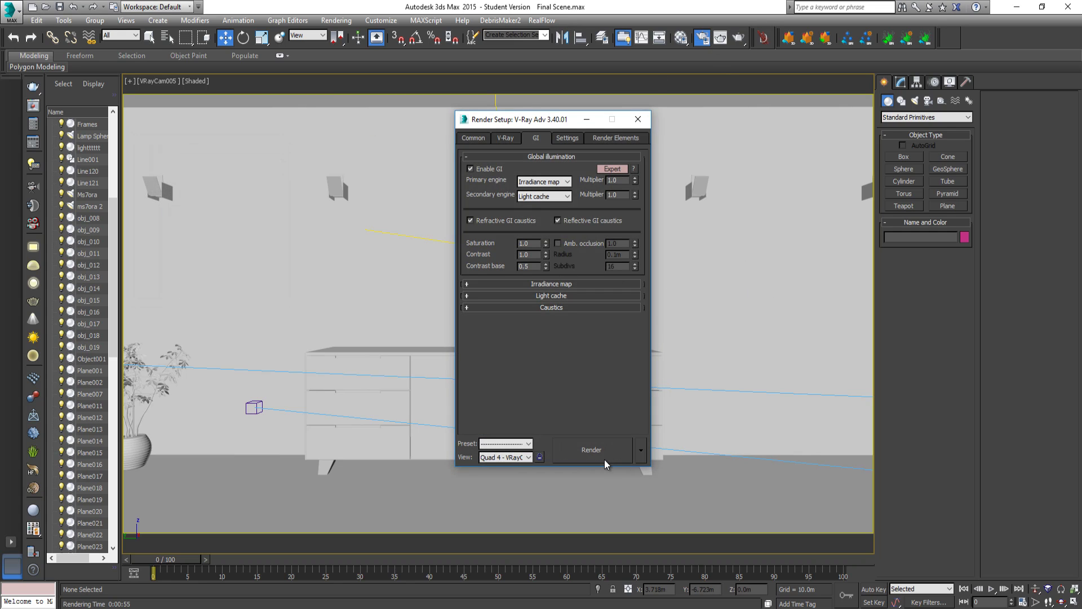
click(604, 459)
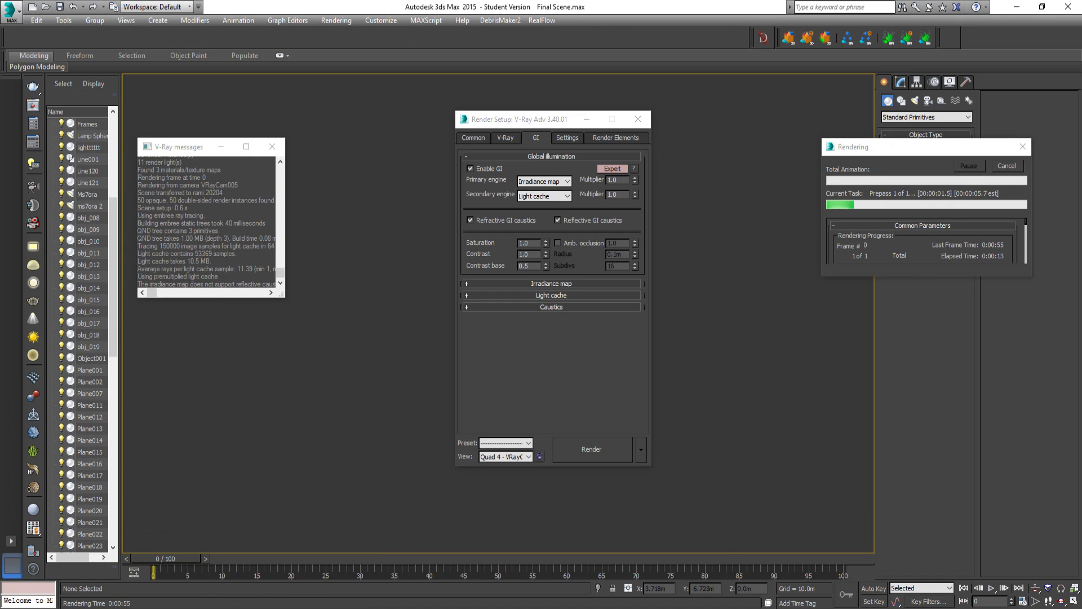
click(182, 578)
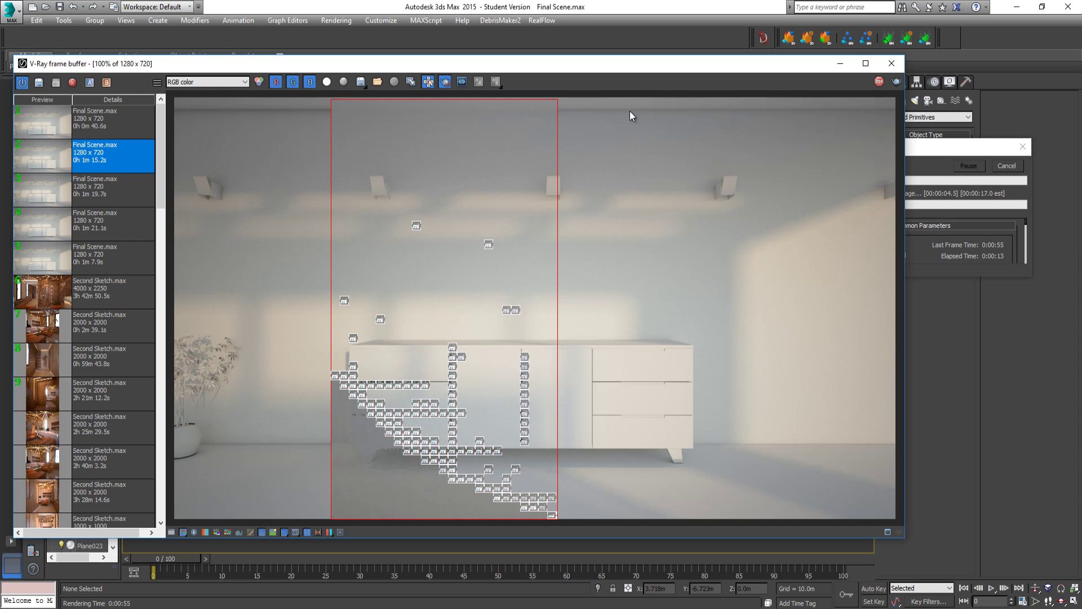
click(210, 80)
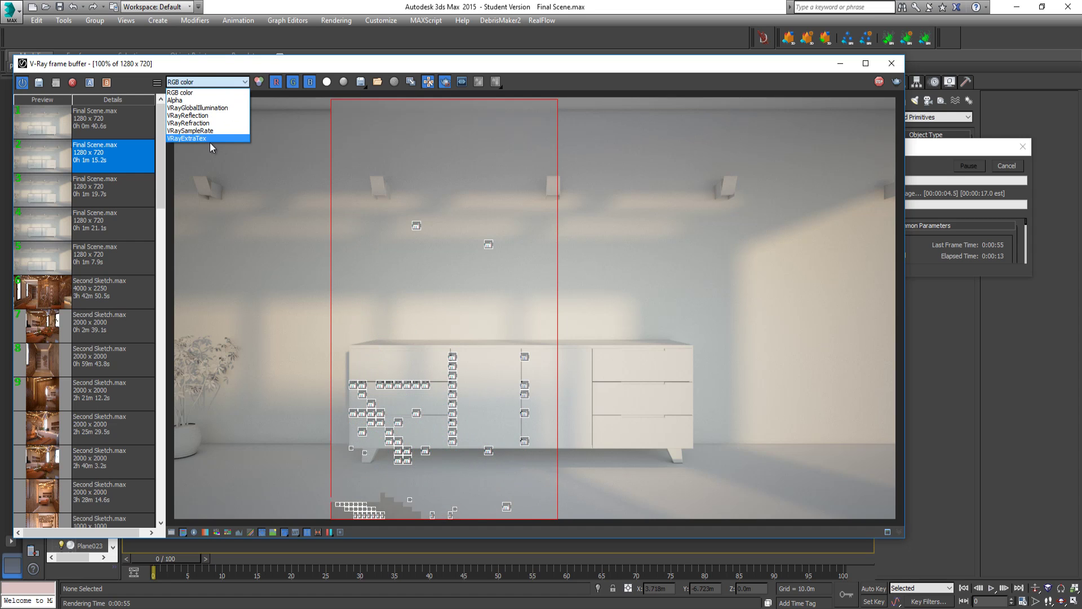
click(263, 167)
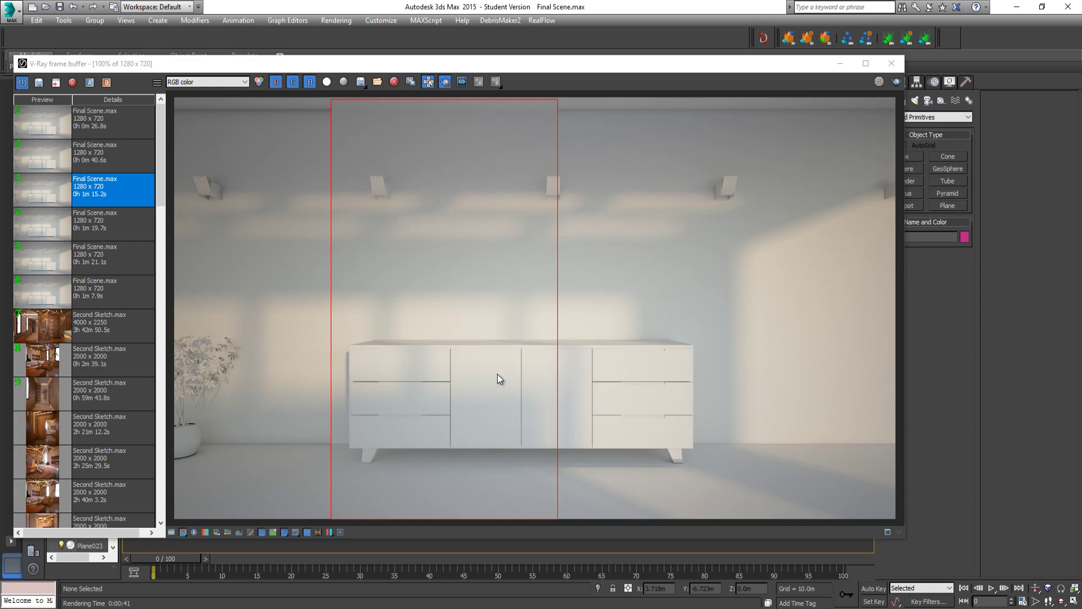
Compare the renders with and without ambient occlusion along the region's border at the cabinet top, ceiling and middle wall lamp.
scroll(525, 357, up, 1)
scroll(525, 356, up, 1)
scroll(527, 341, up, 1)
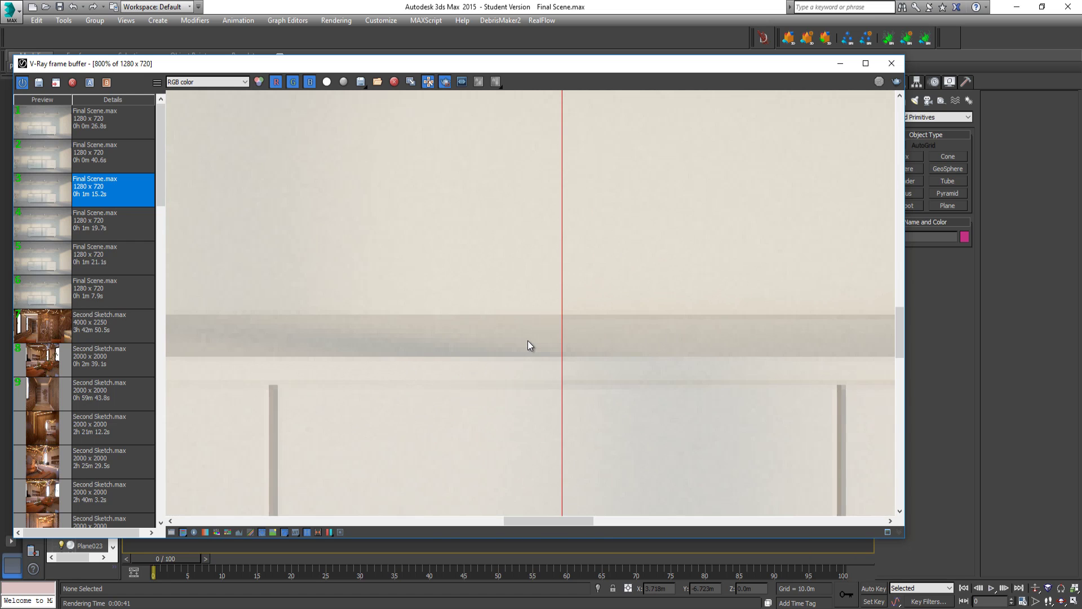
scroll(528, 340, down, 1)
scroll(528, 399, down, 1)
scroll(519, 425, up, 2)
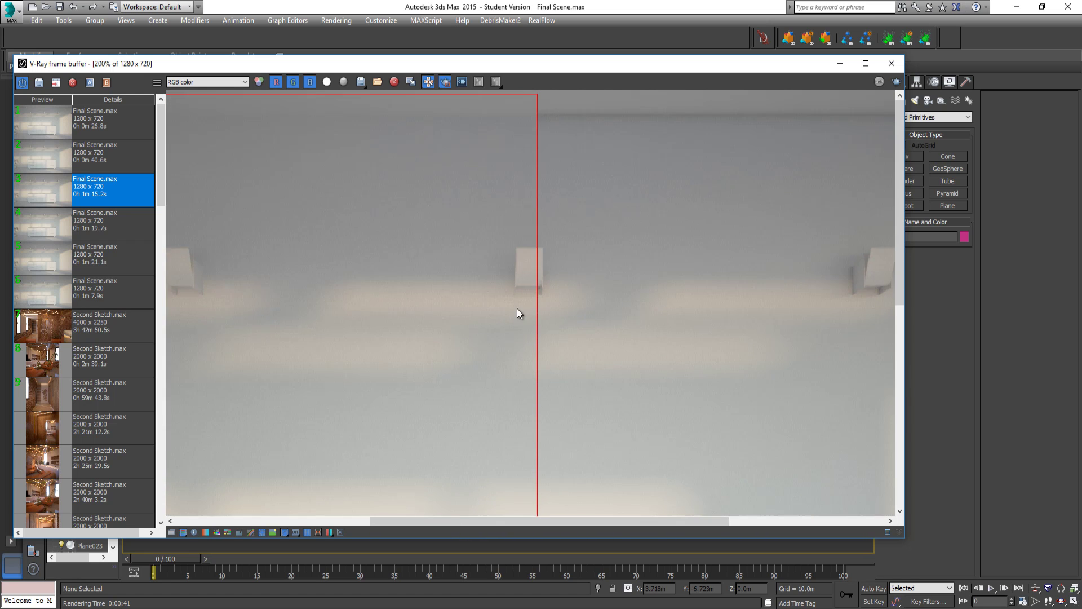
scroll(519, 286, down, 2)
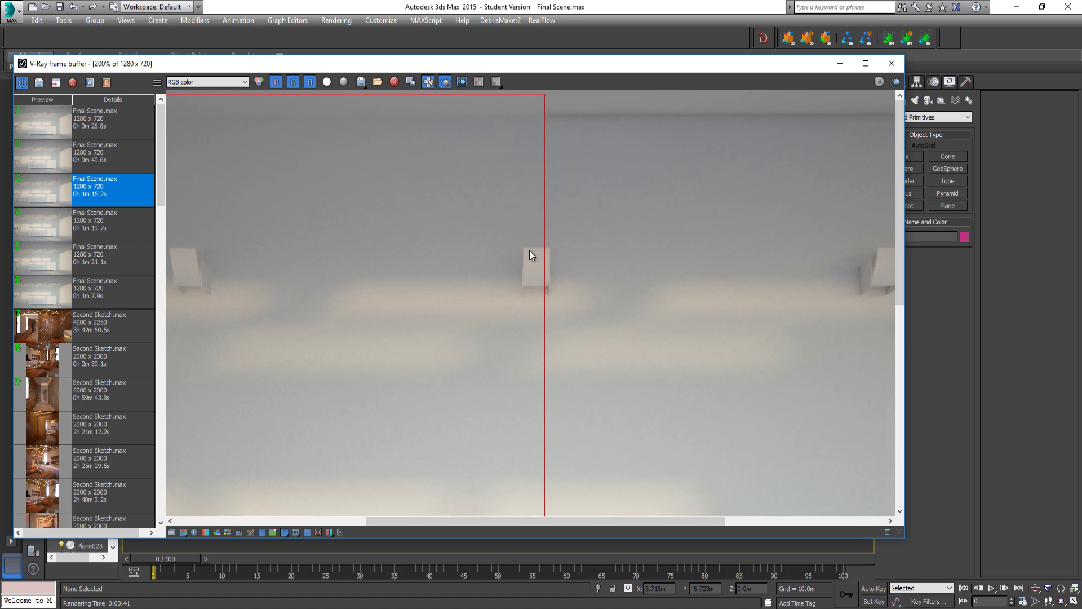
scroll(553, 199, down, 1)
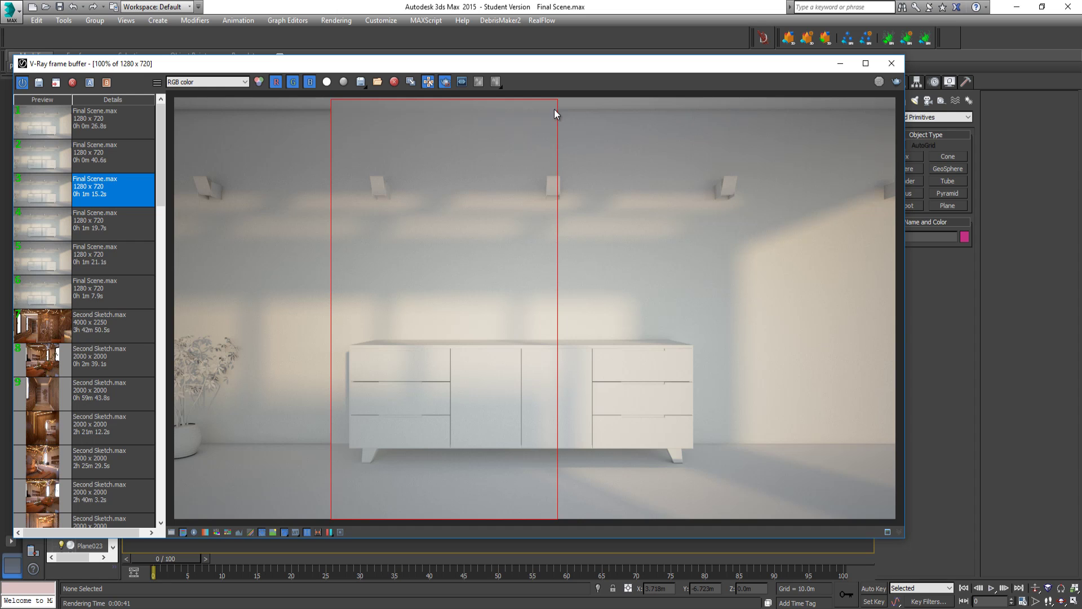
Turn GI ambient occlusion back on with an amount of 0.5 and close the render settings.
click(891, 64)
click(842, 67)
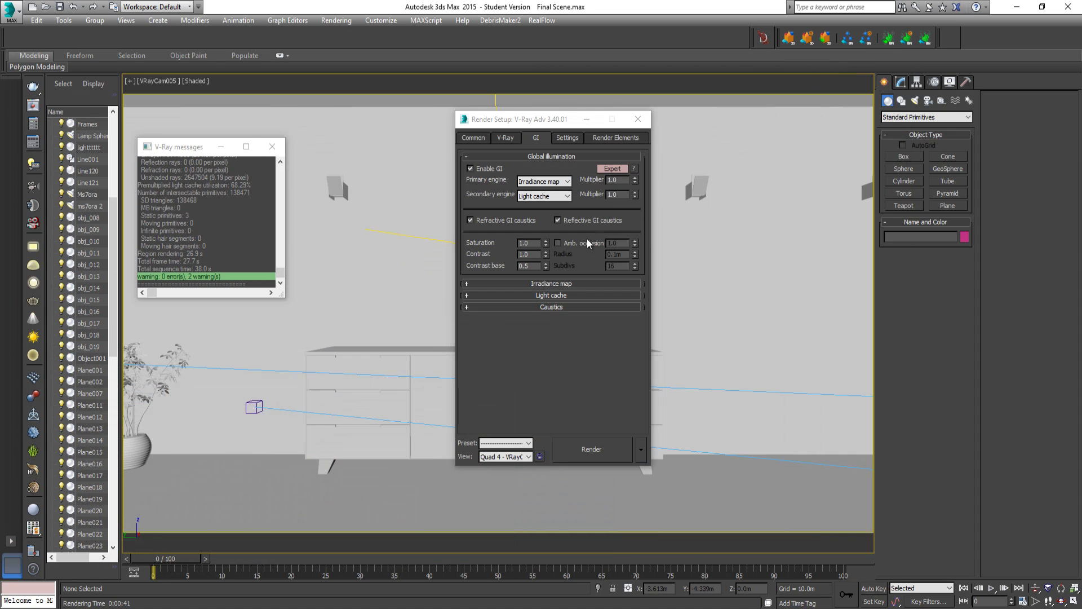
click(558, 243)
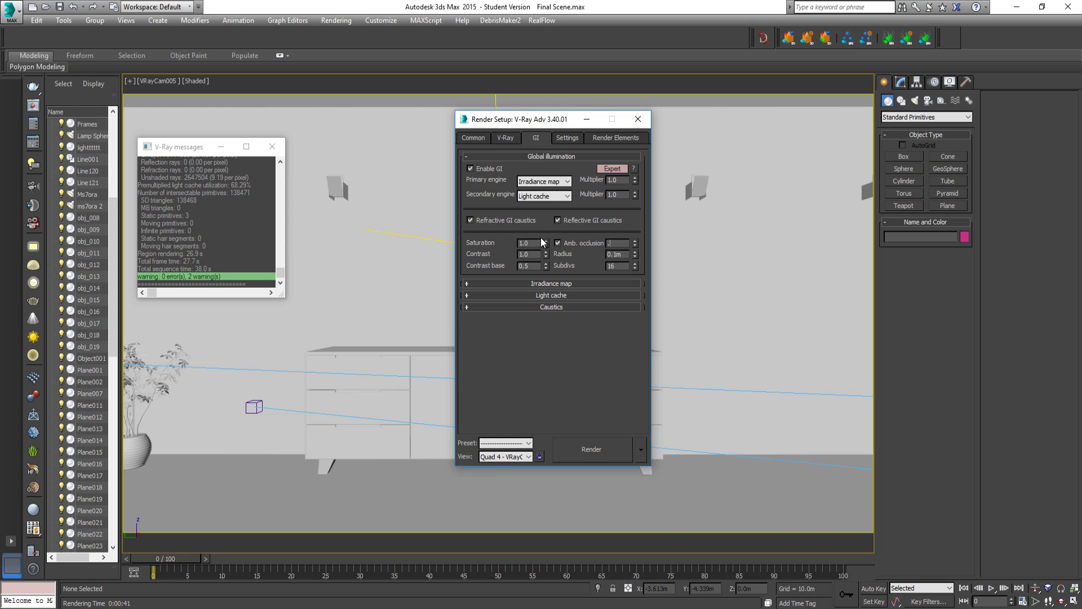
click(638, 119)
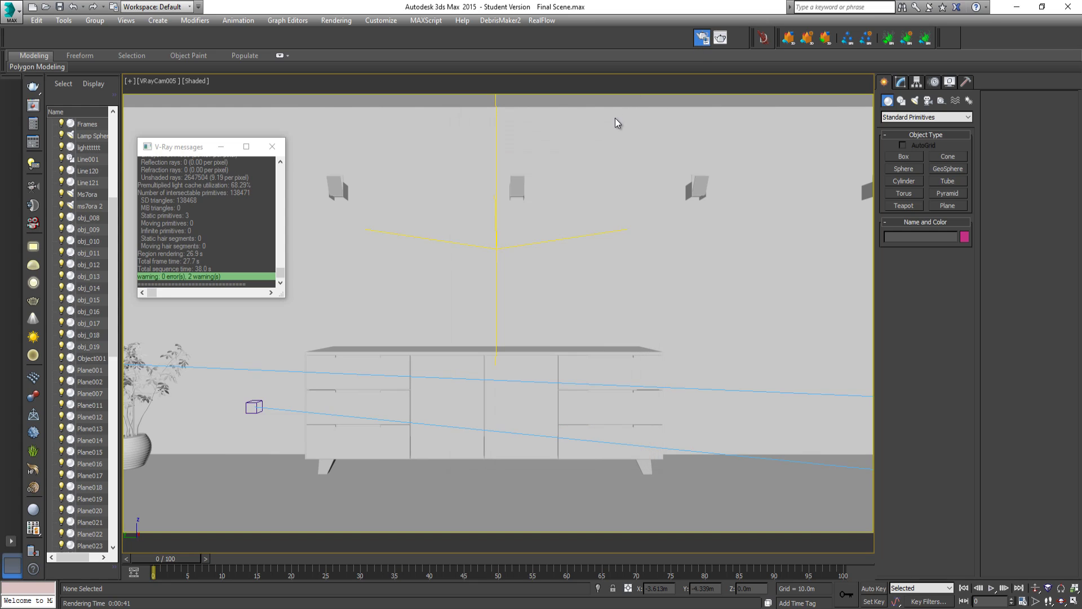
Bring up the VRayExtraTex render element's parameters and render the region covering the plant.
key(F10)
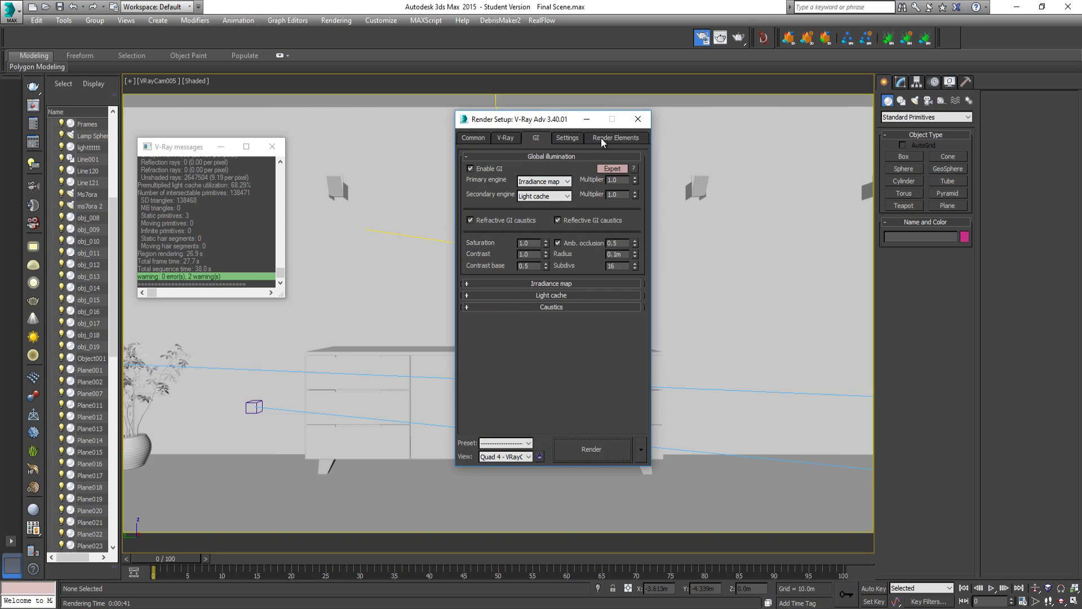
click(602, 138)
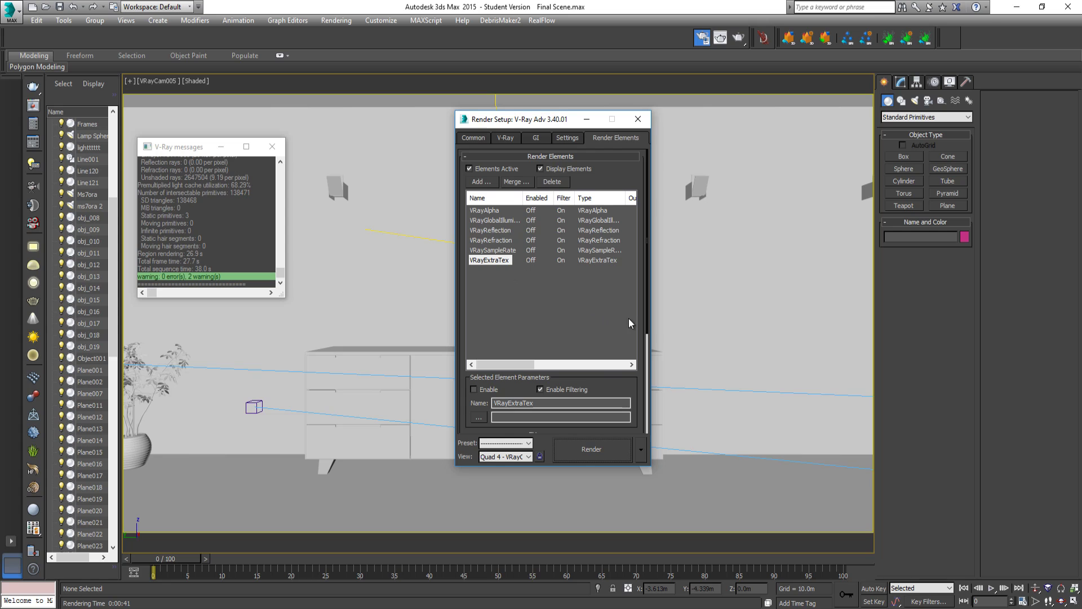
mouse_move(648, 337)
mouse_down()
mouse_move(646, 356)
mouse_move(647, 328)
mouse_move(649, 347)
mouse_up()
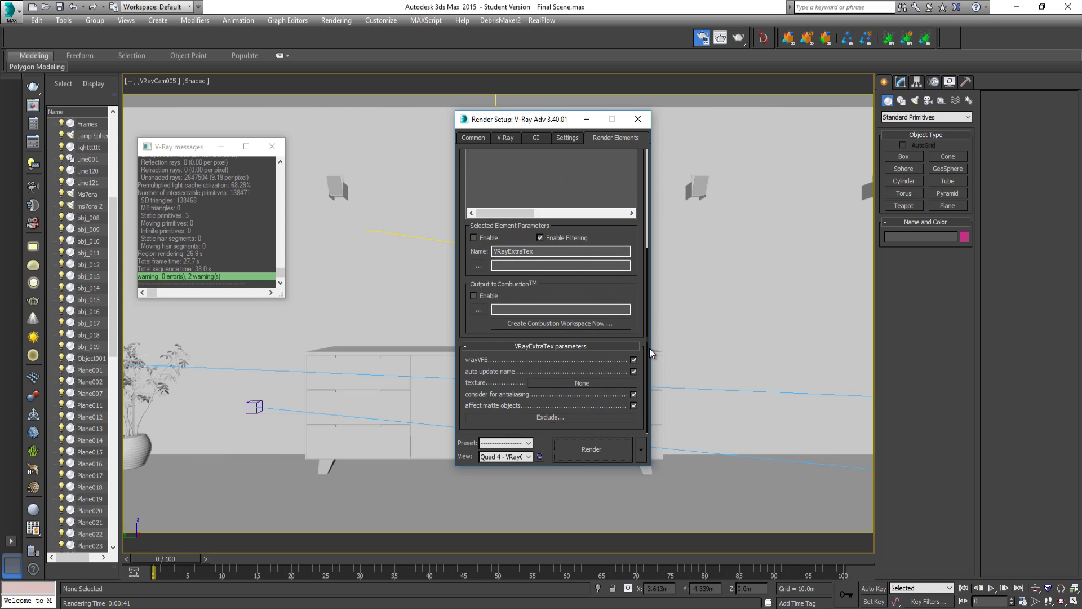
click(594, 454)
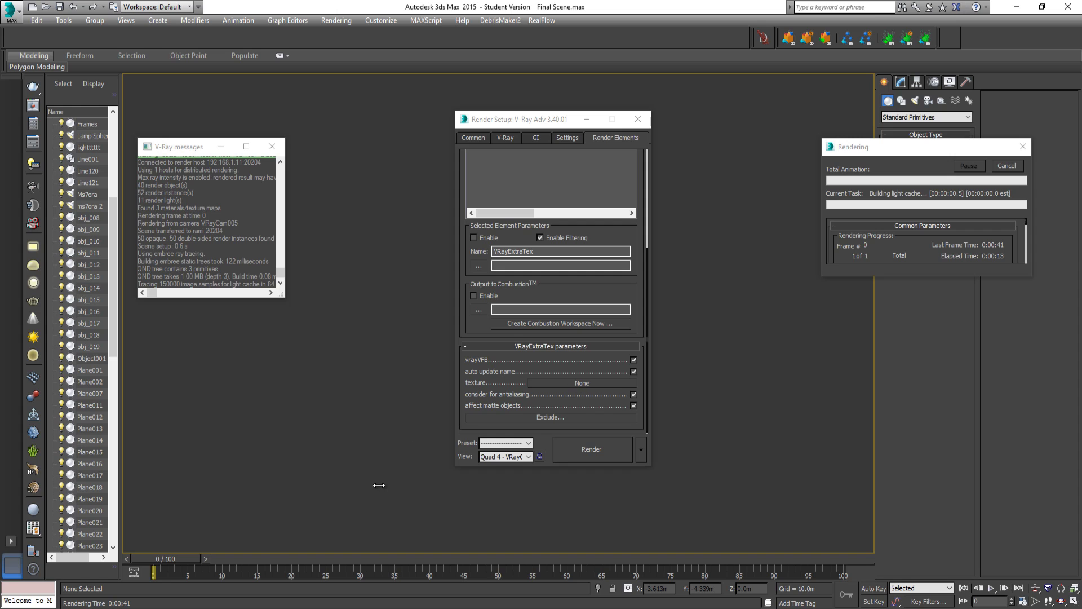
click(170, 567)
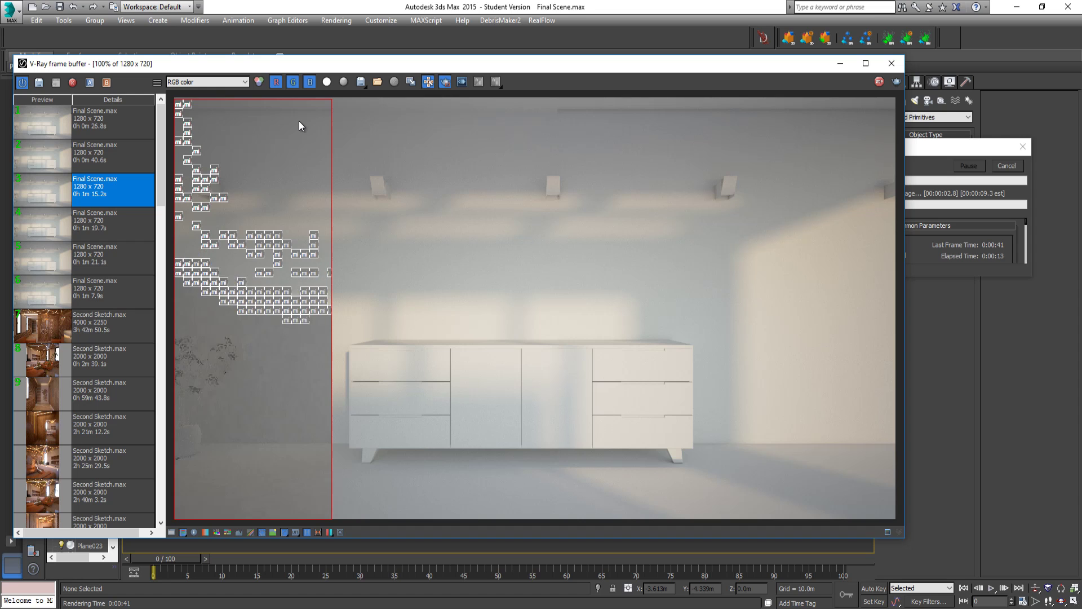
View the VRayExtraTex channel of the render and switch back to RGB color.
click(236, 83)
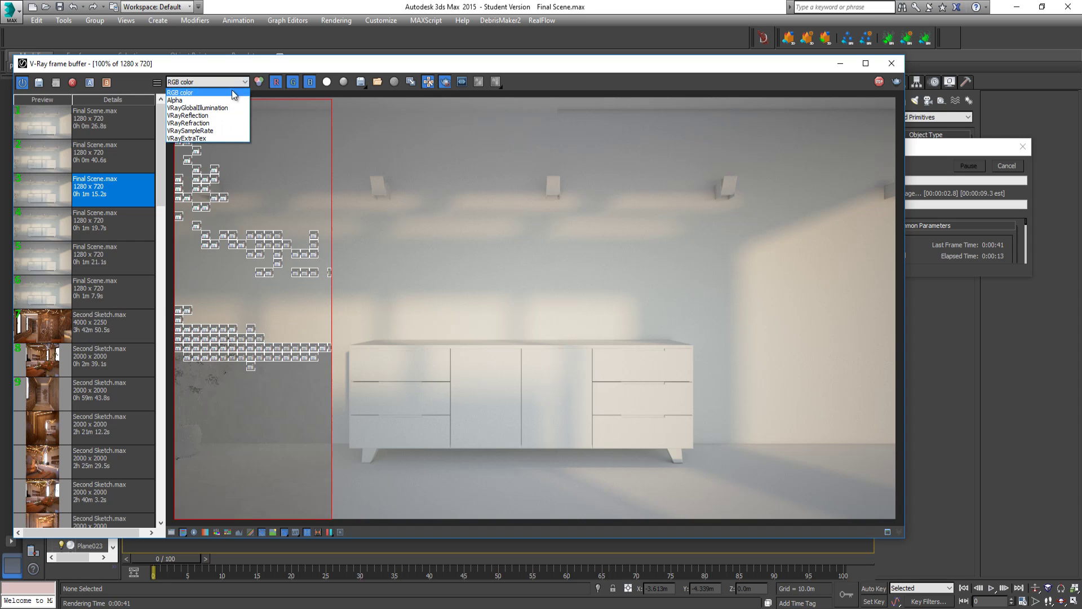
click(223, 139)
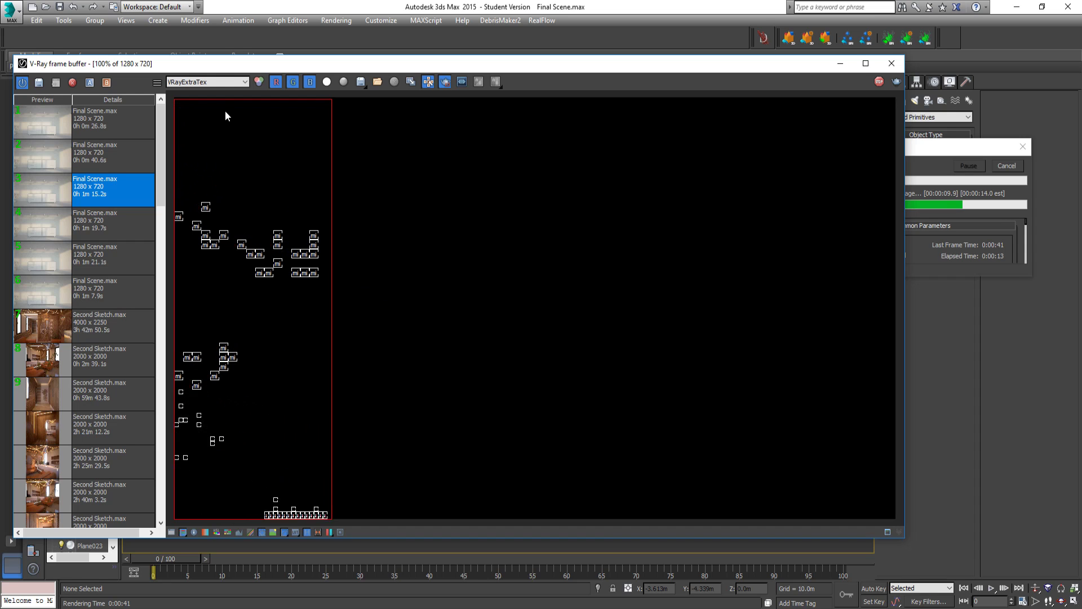
click(224, 80)
click(217, 93)
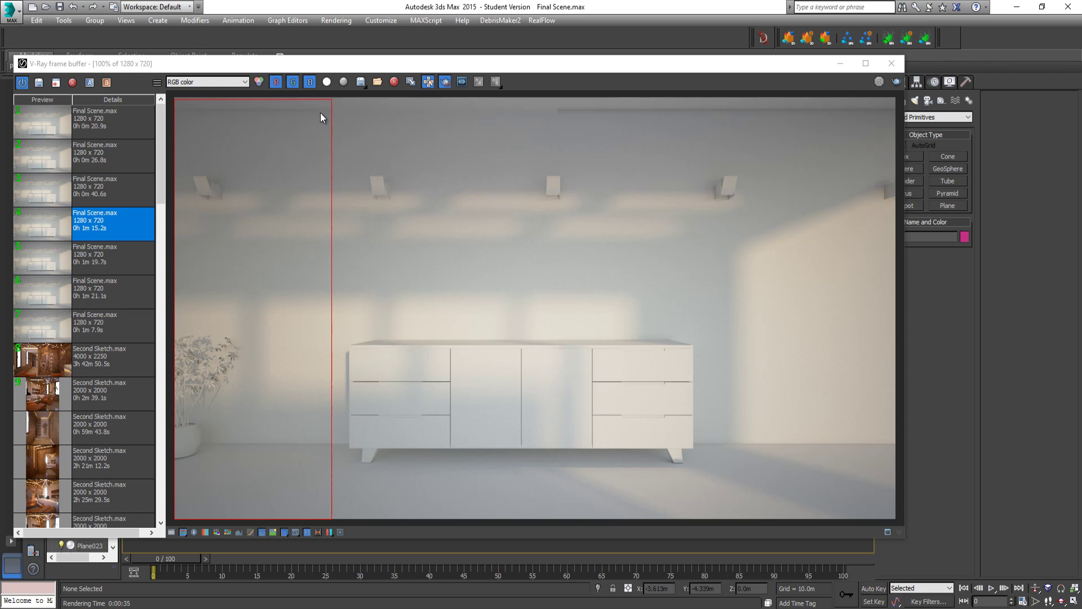
Bring up the Material Editor and assign a VRayDirt map as the texture of the VRayExtraTex render element.
click(890, 64)
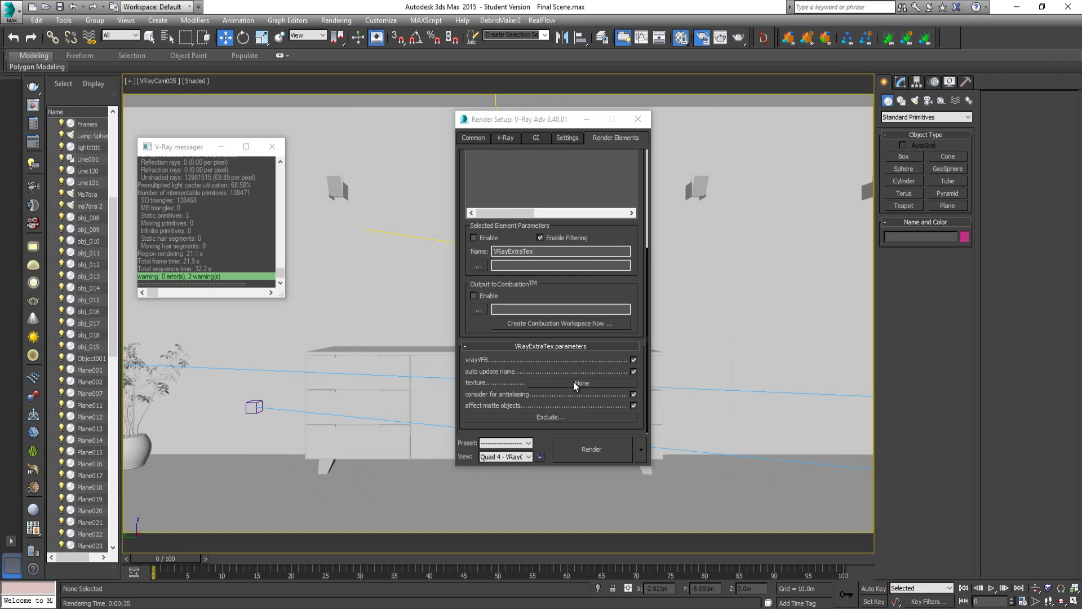
key(m)
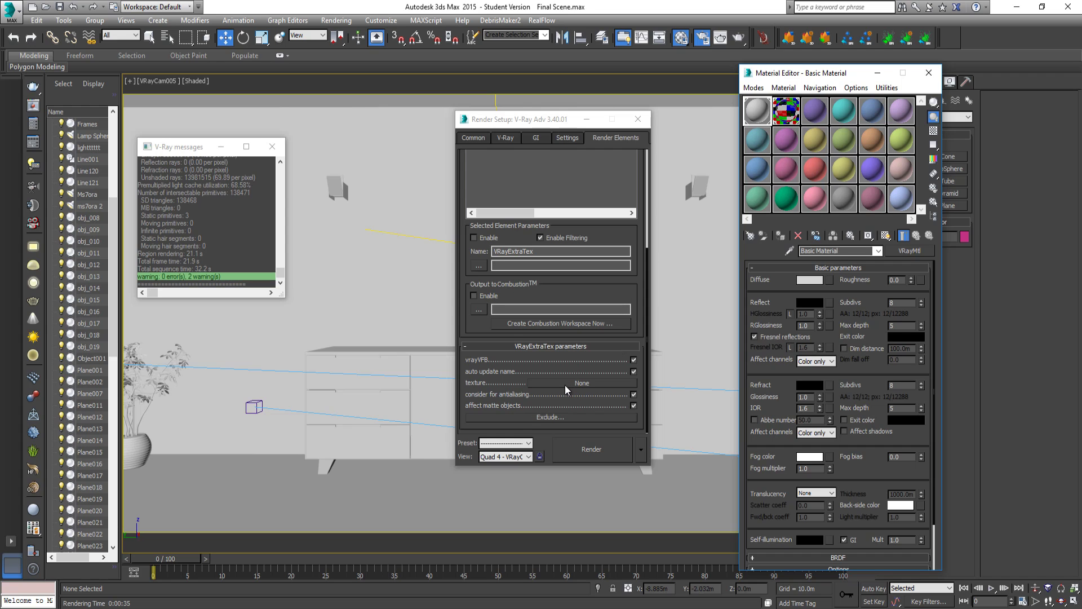
click(591, 384)
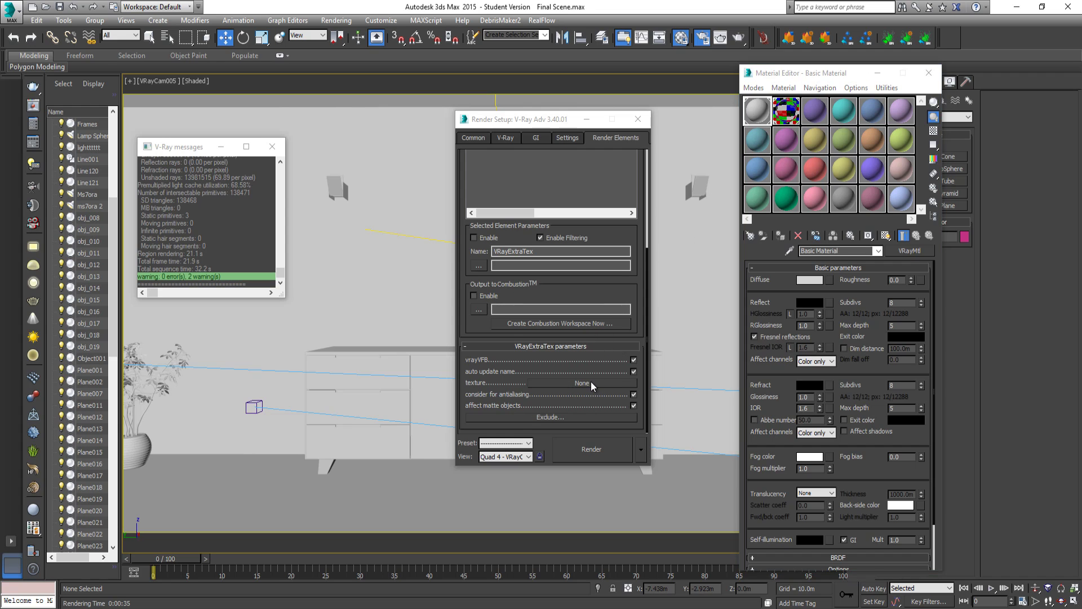
click(590, 383)
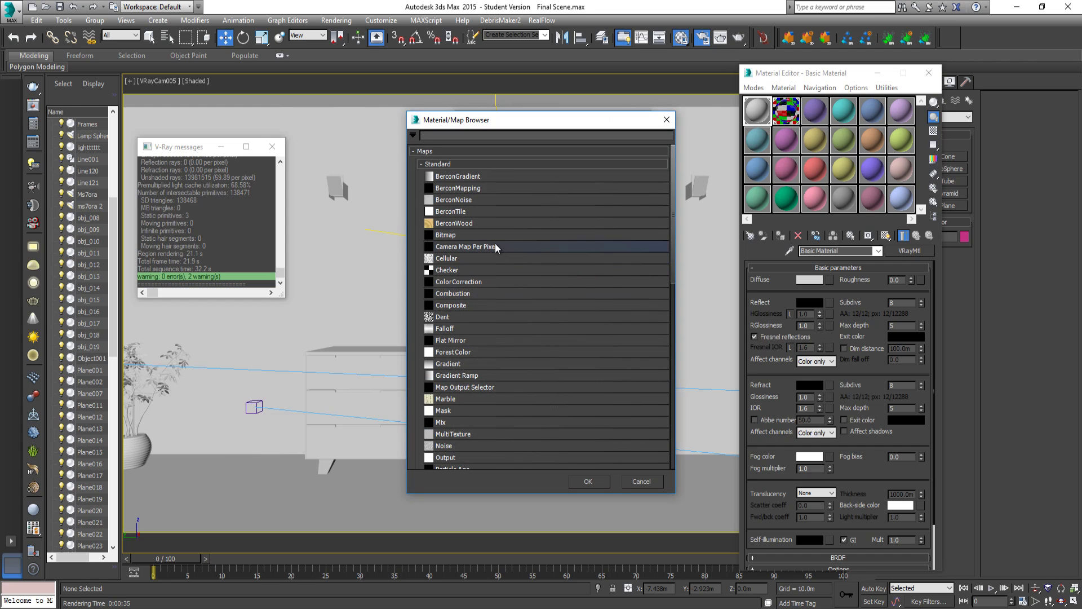
scroll(485, 299, down, 12)
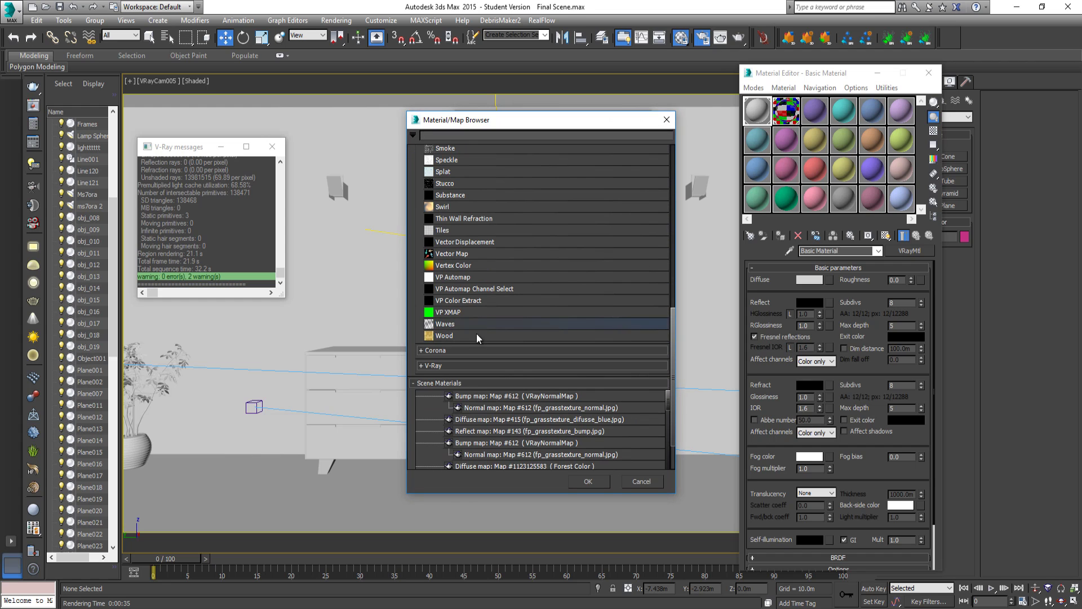
click(445, 366)
scroll(457, 372, down, 2)
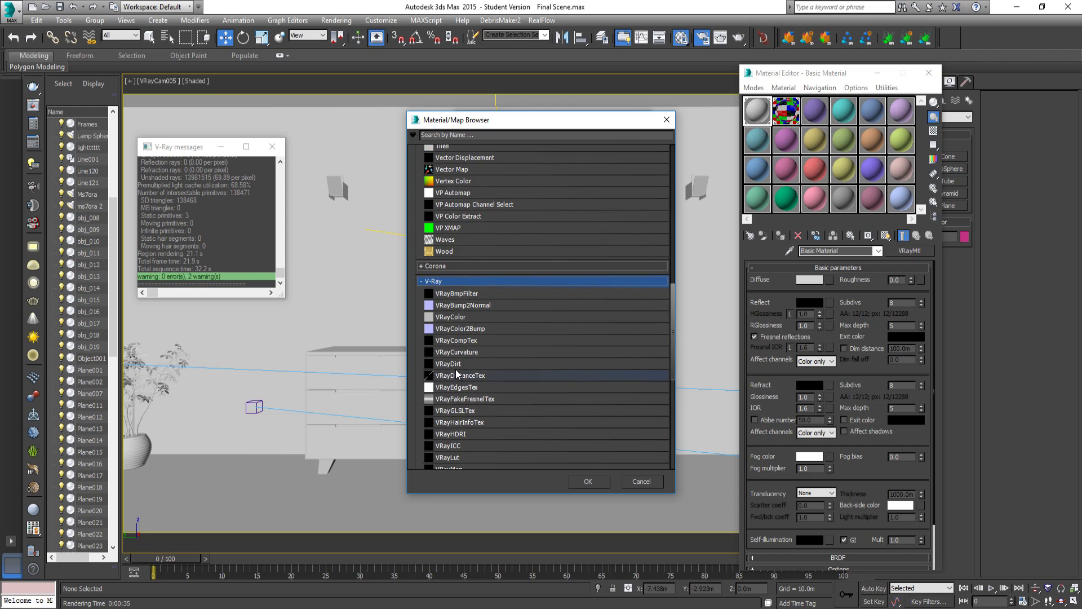
double_click(454, 364)
Instance the VRayDirt map into the third material slot, set its radius to 0.2 m and close the render settings.
drag(568, 385, 804, 203)
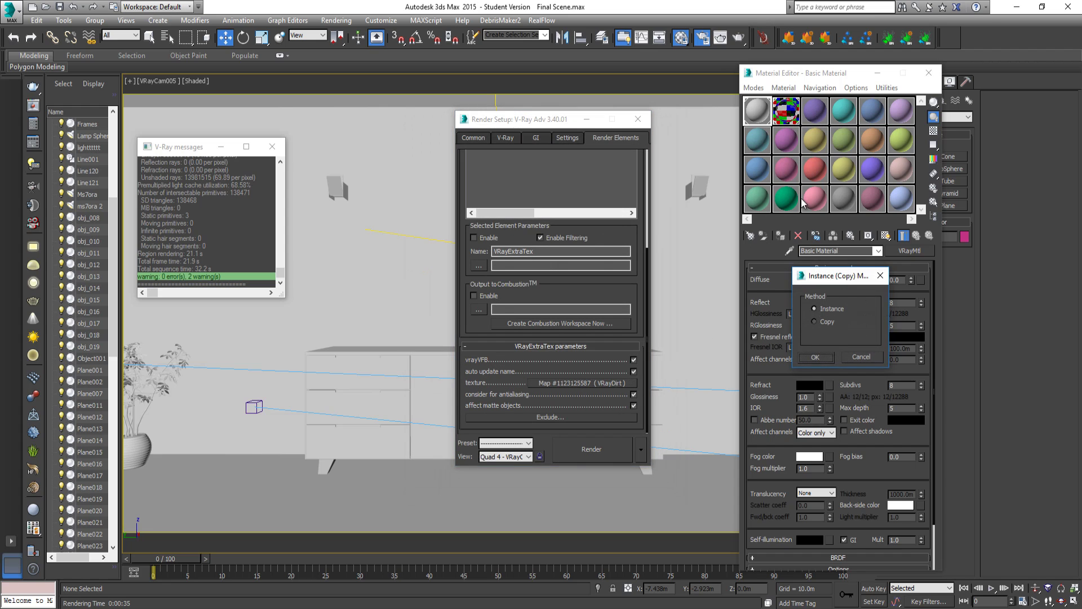
click(816, 358)
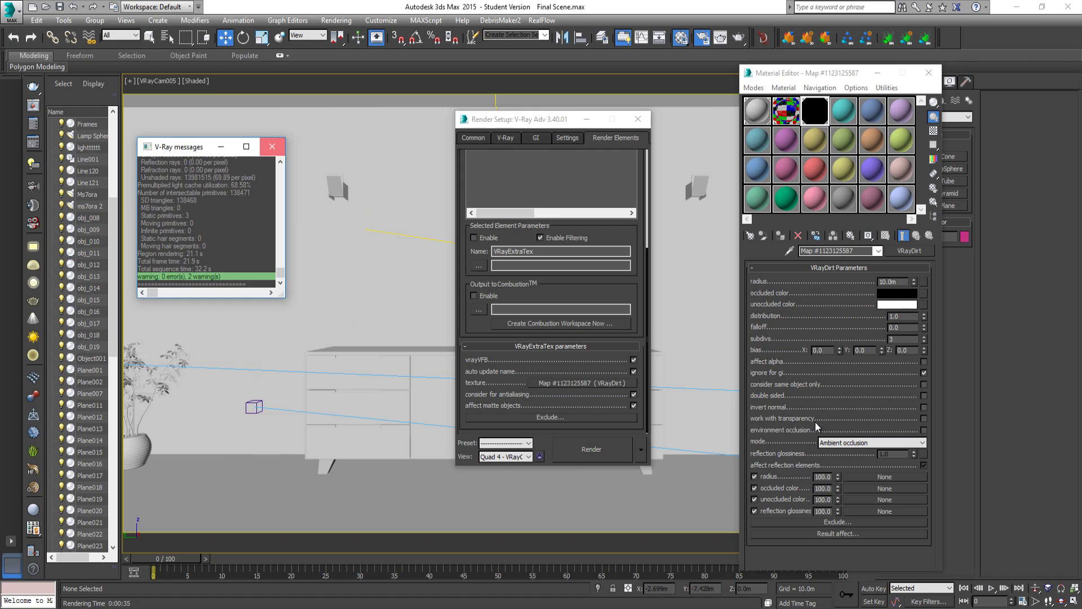
click(272, 147)
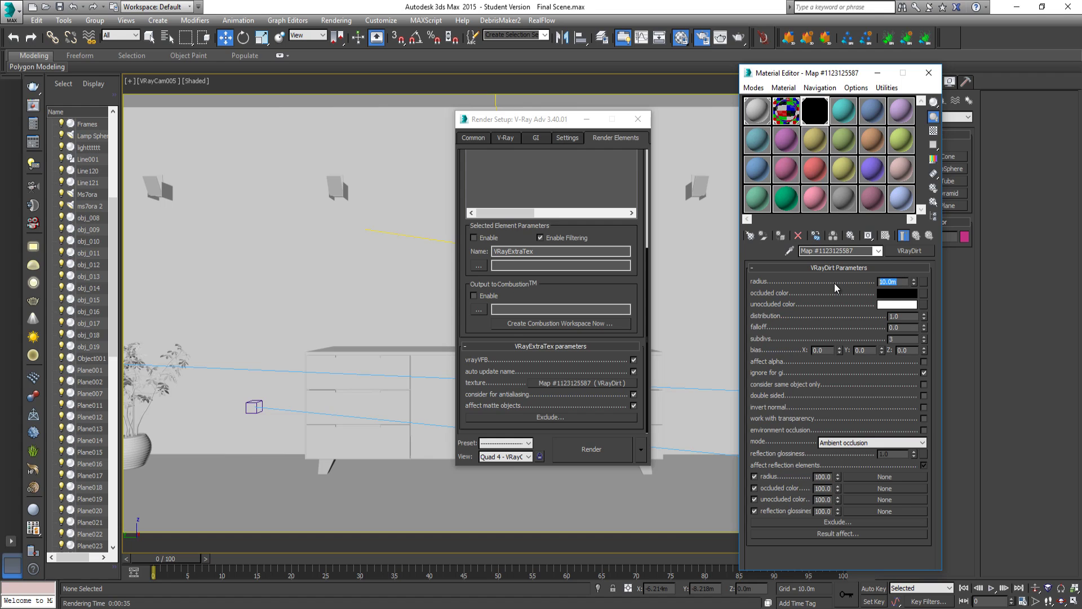
text(.)
click(637, 119)
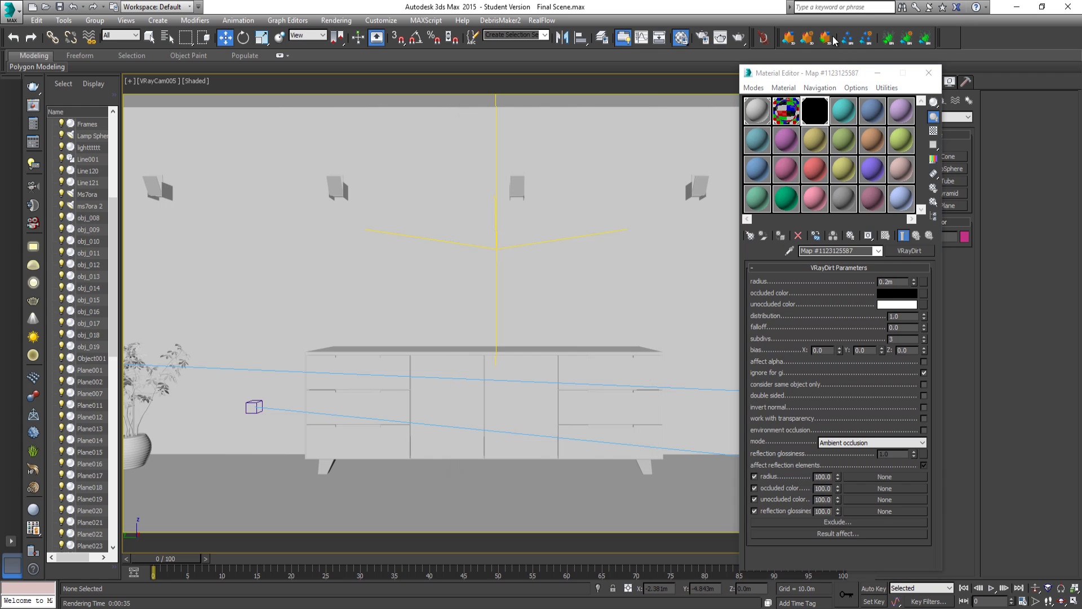
Draw a full-height render region over the middle of the image, covering most of the cabinet and two wall lamps, and render it.
click(761, 38)
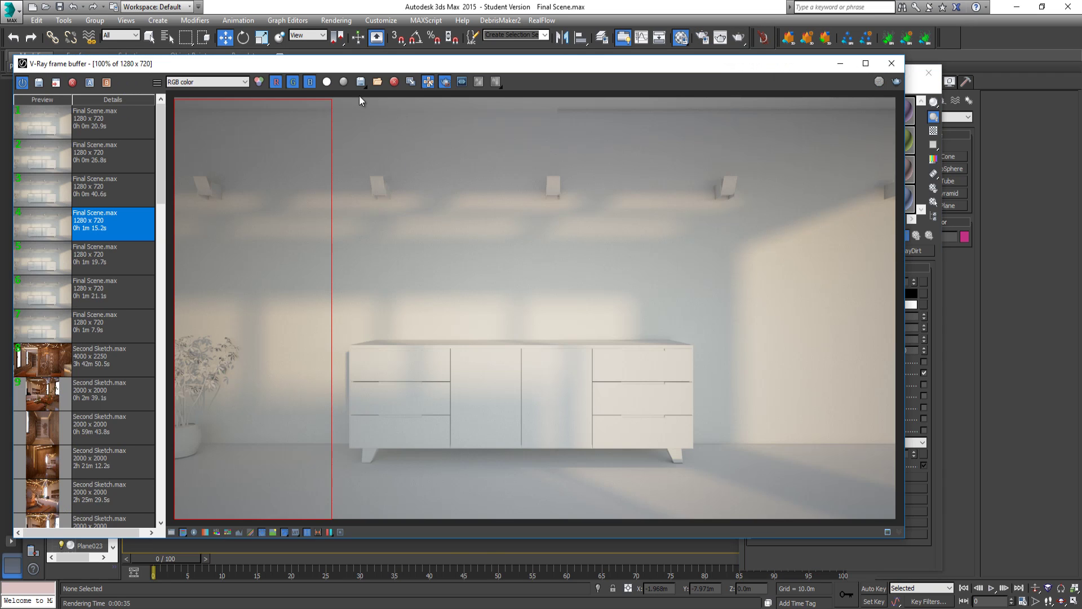
drag(320, 102, 626, 518)
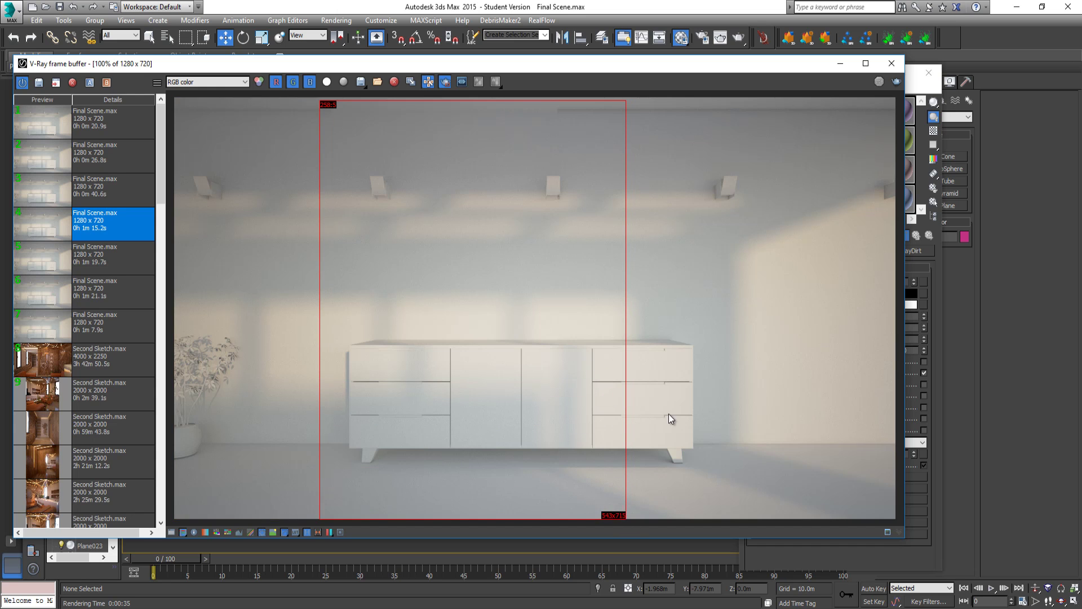
click(896, 83)
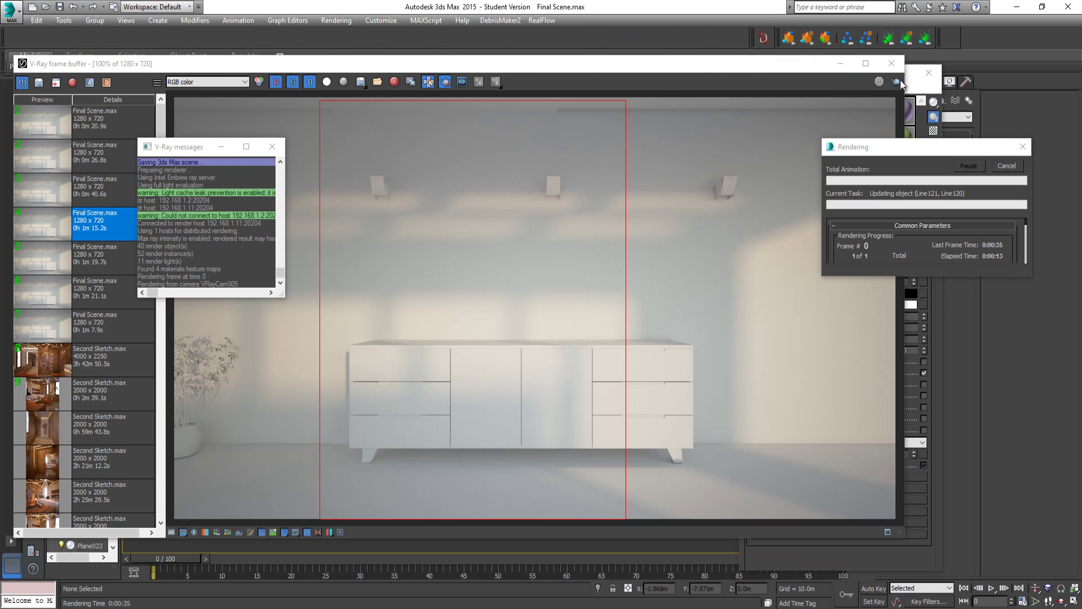
click(544, 297)
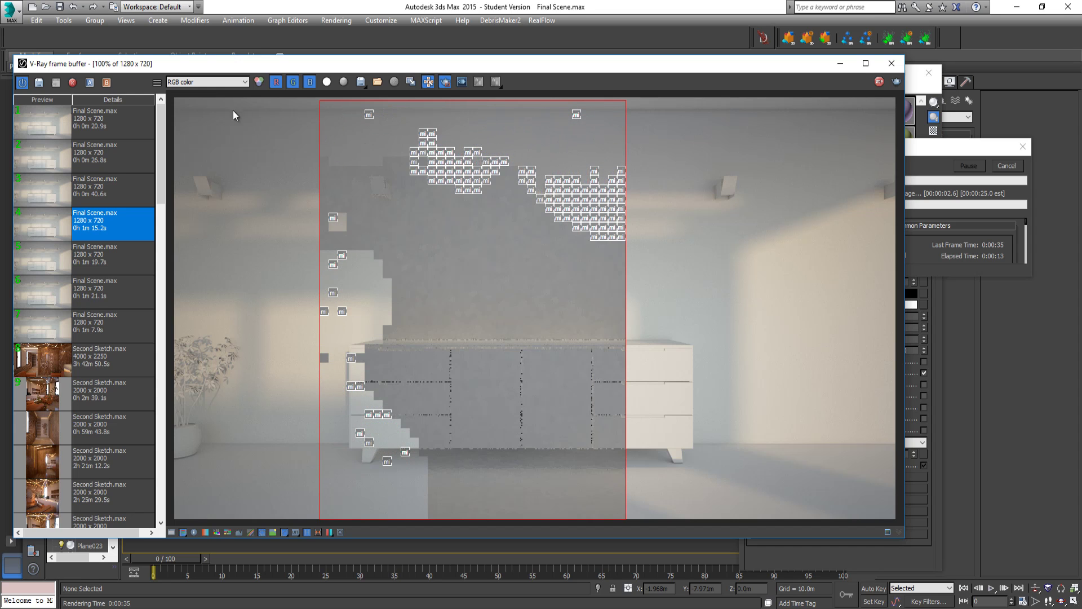
Switch the render view to the VRayExtraTex channel and examine the occlusion shading around the ceiling edge and wall lamps.
click(223, 82)
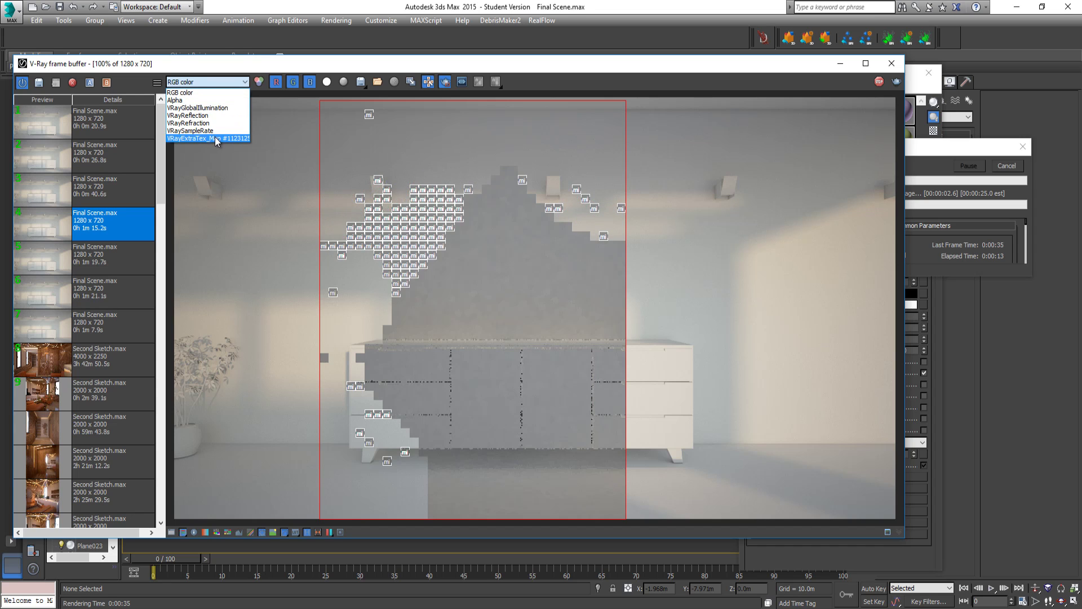
click(217, 139)
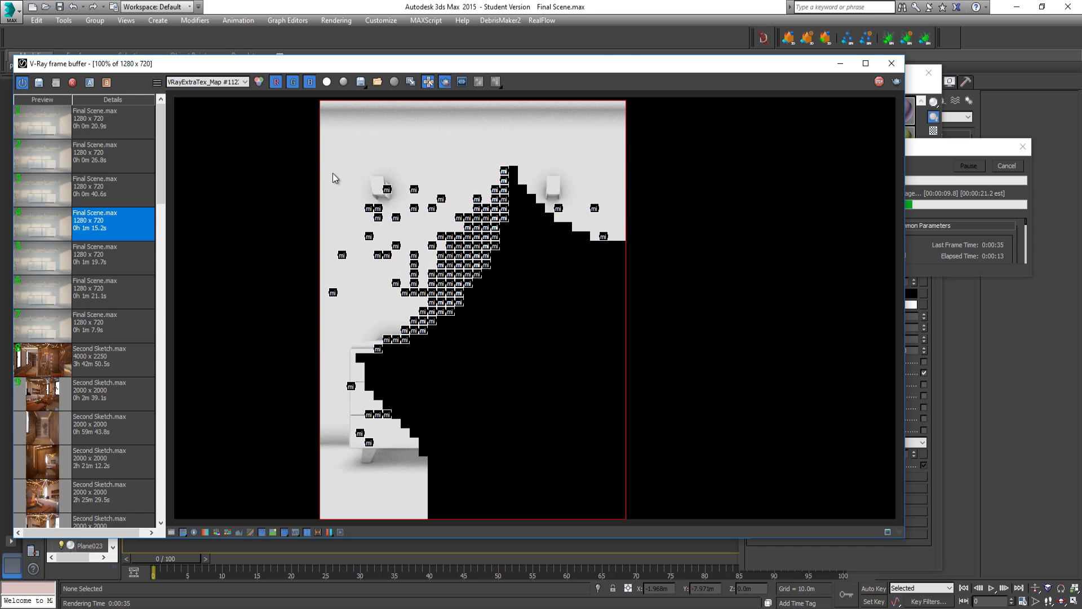
drag(620, 63, 495, 56)
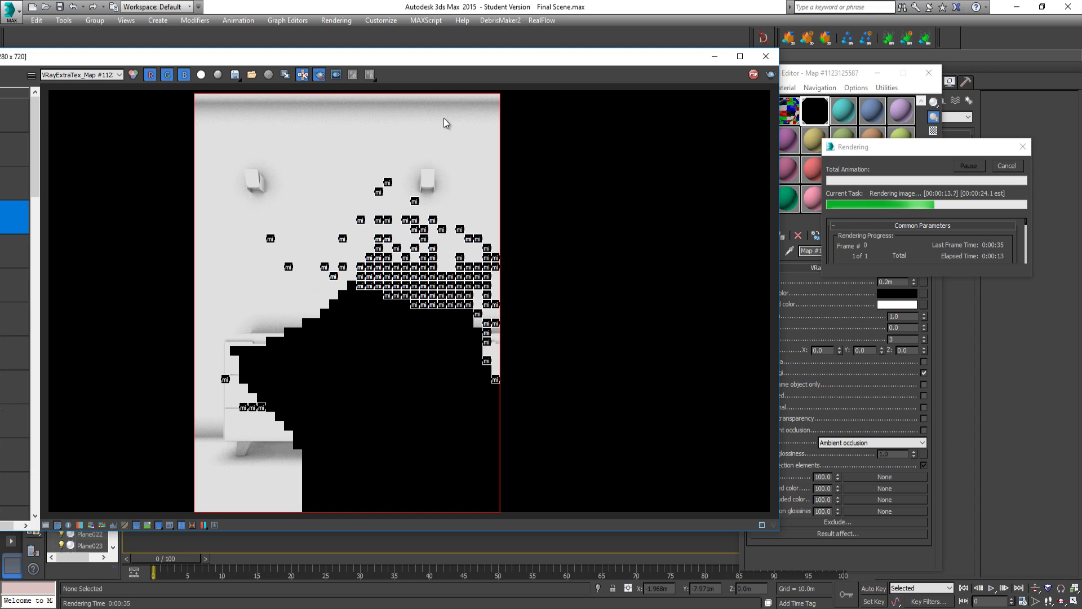
scroll(443, 105, up, 1)
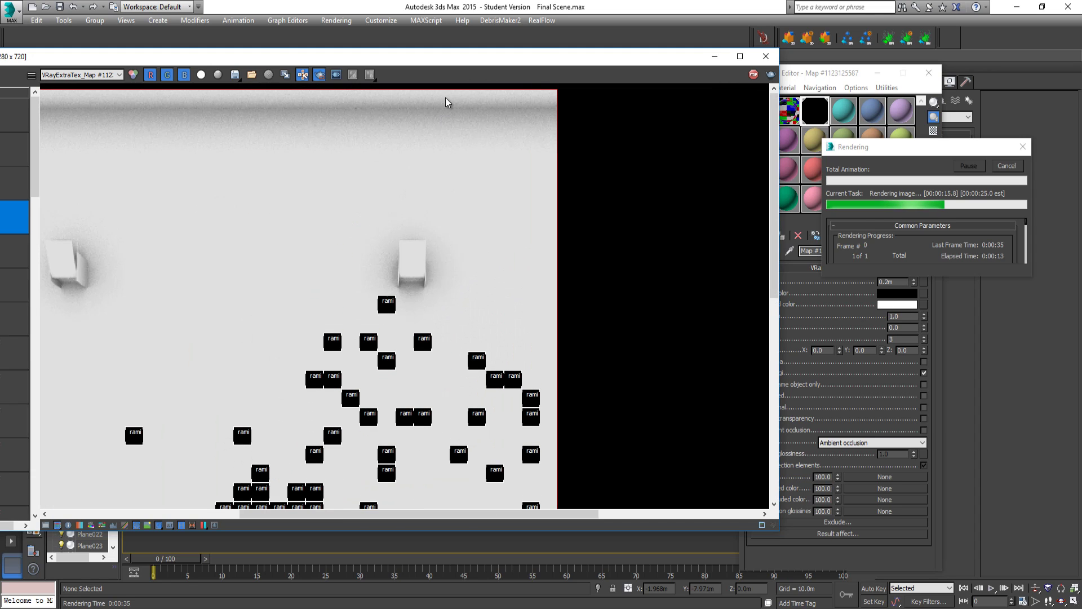
scroll(443, 149, down, 1)
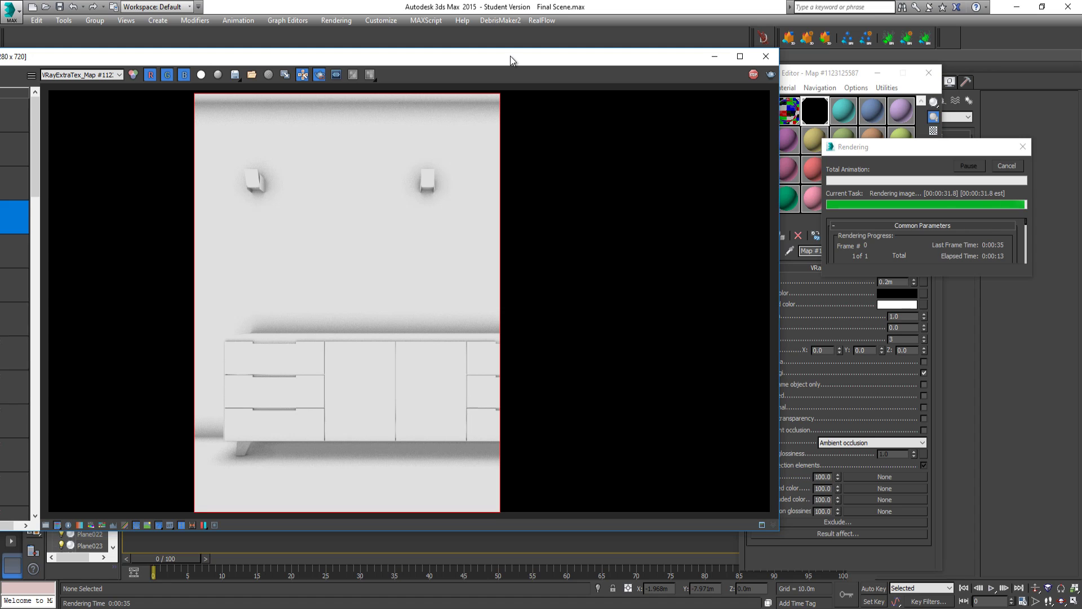
Move the frame buffer aside and set the VRayDirt map's subdivs to 128.
drag(512, 56, 575, 56)
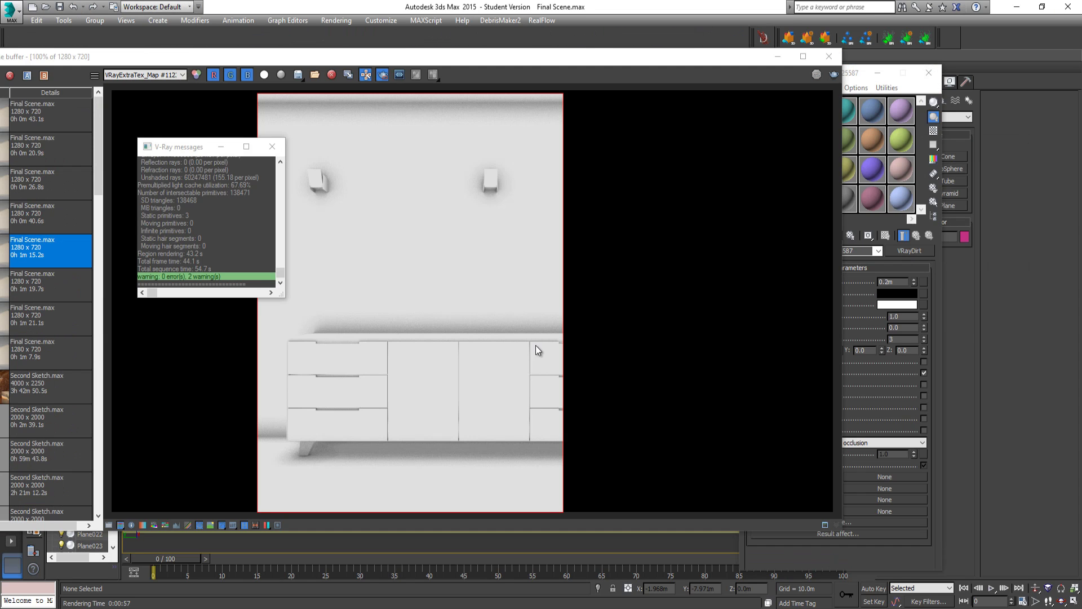
drag(618, 59, 550, 57)
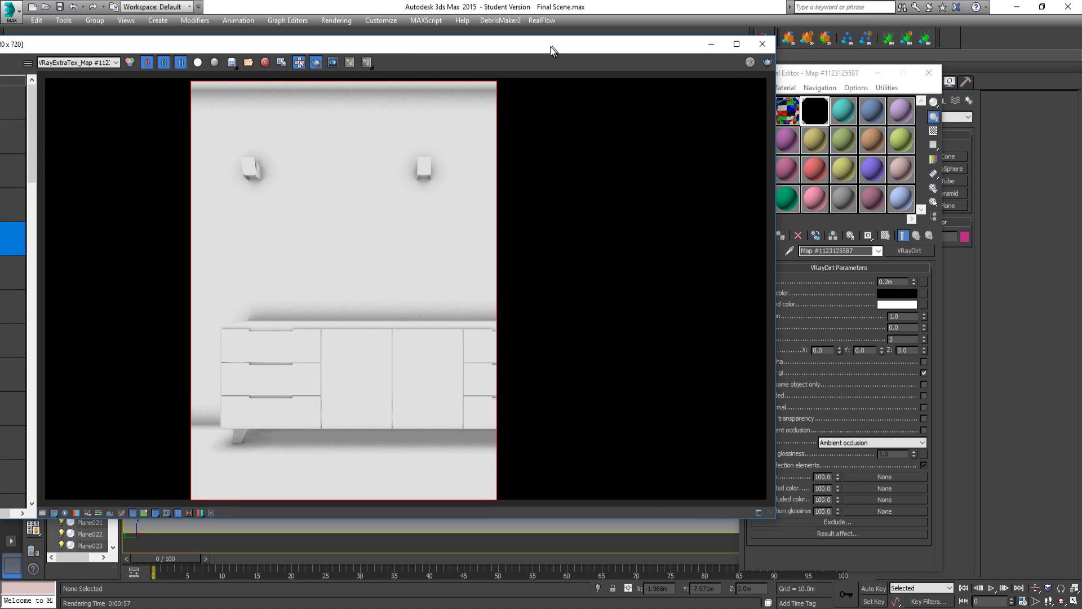
click(908, 338)
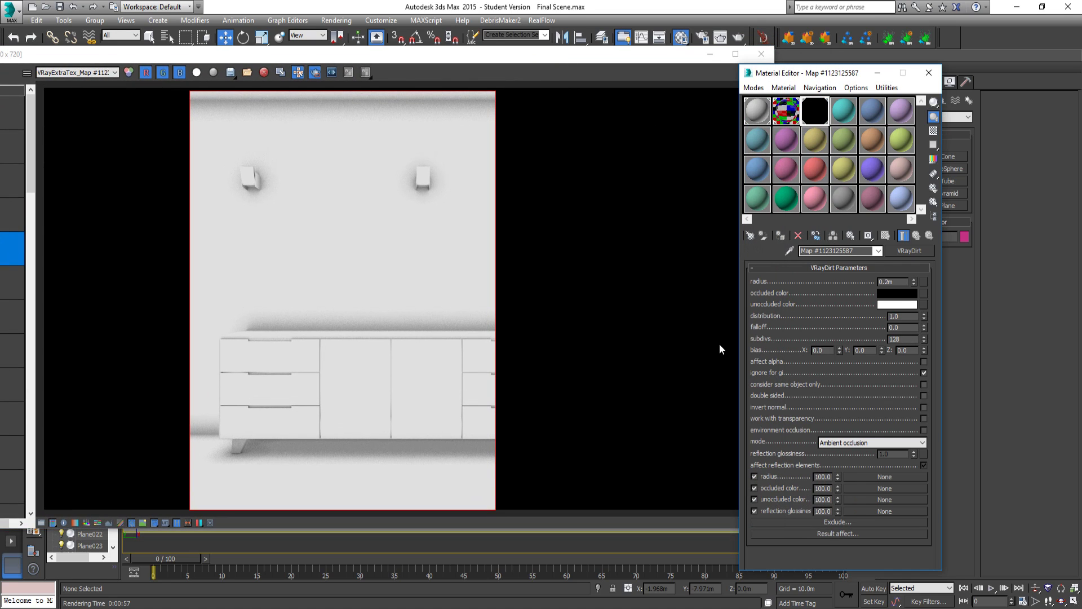
text(128)
key(Return)
Draw a small render region over the ceiling edge above the wall lamps and render it.
click(405, 94)
scroll(402, 90, up, 2)
middle_drag(401, 90, 451, 180)
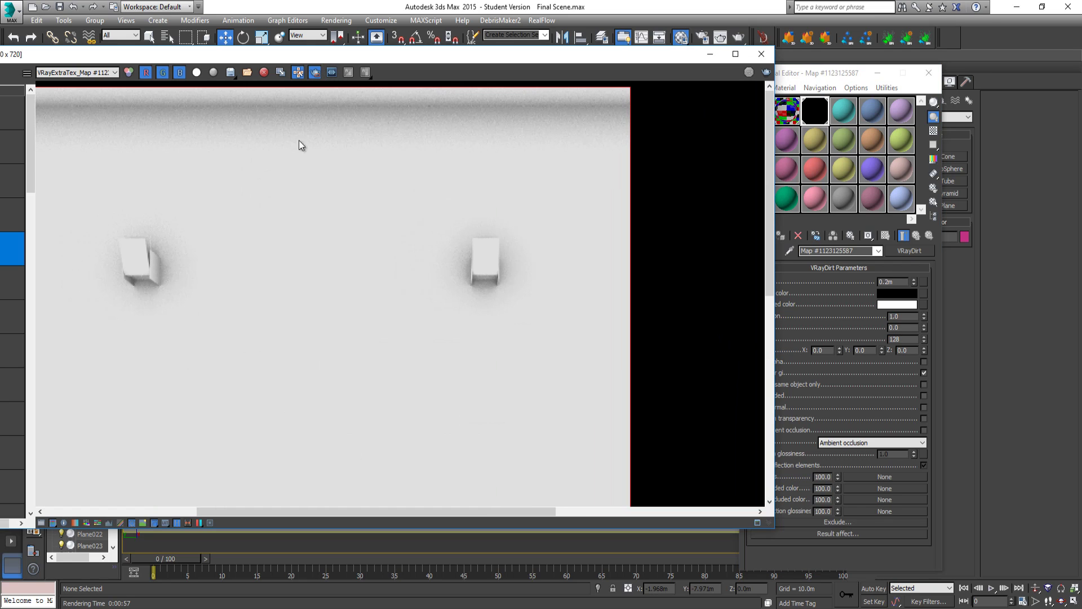
drag(286, 82, 576, 154)
click(766, 72)
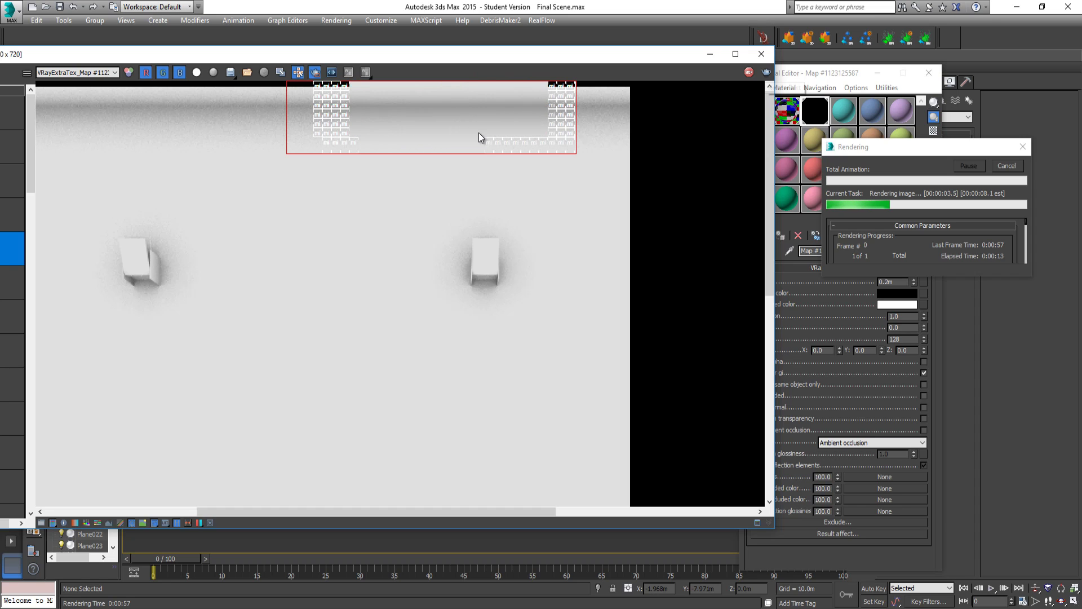
scroll(479, 133, down, 2)
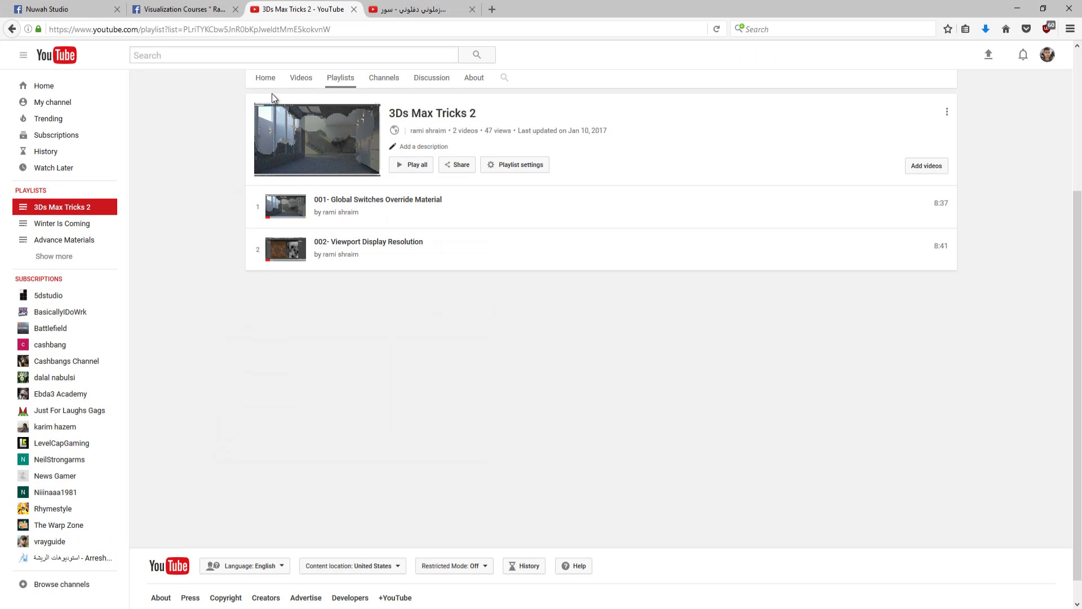
Look up the Winter Is Coming playlist among the YouTube channel's playlists and return to 3ds Max.
click(341, 84)
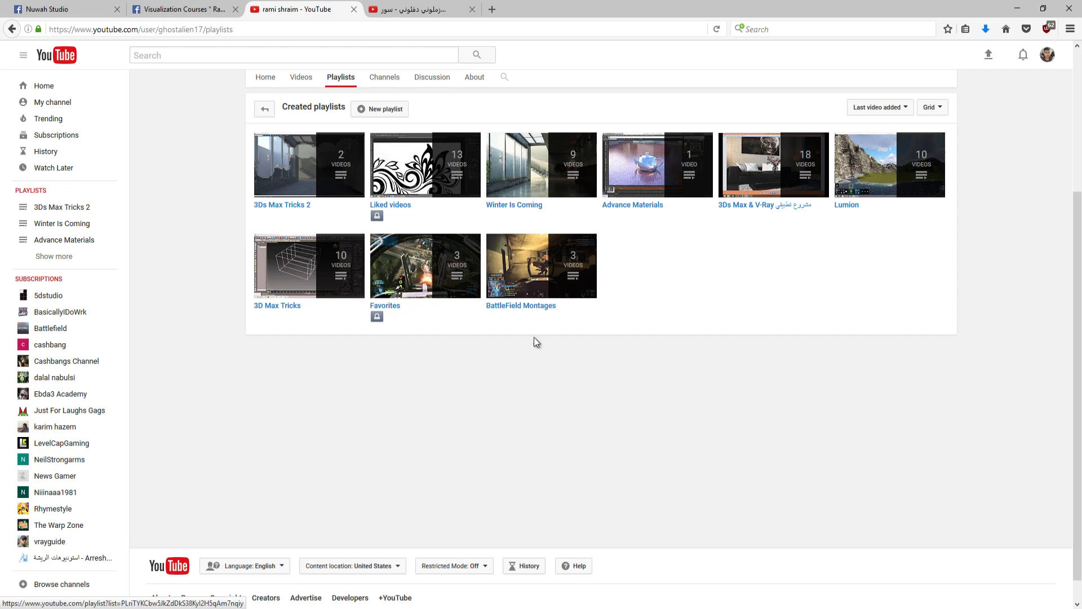
click(538, 206)
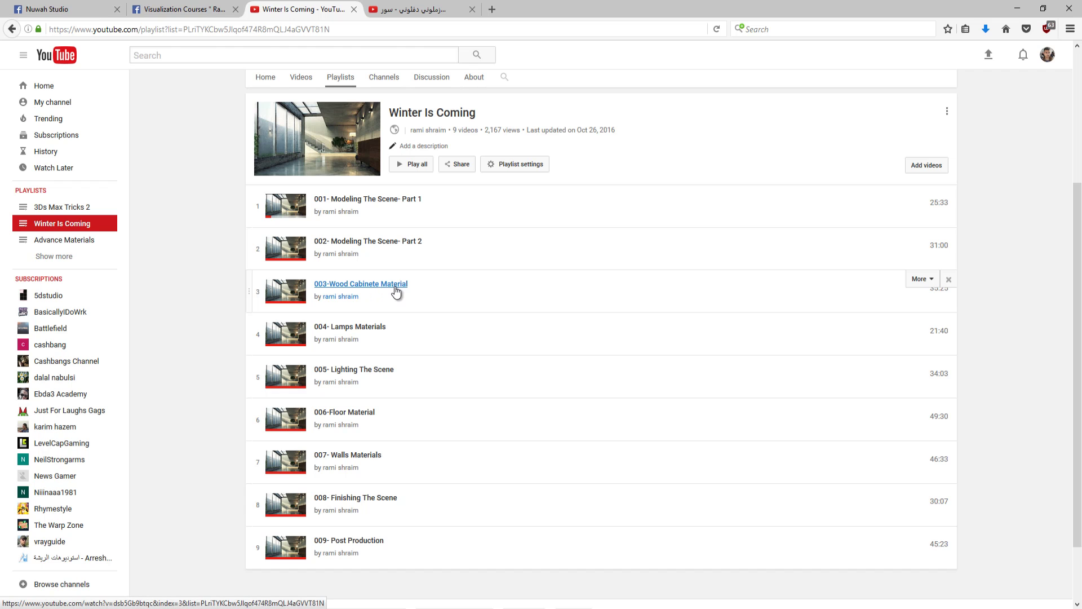
click(1017, 9)
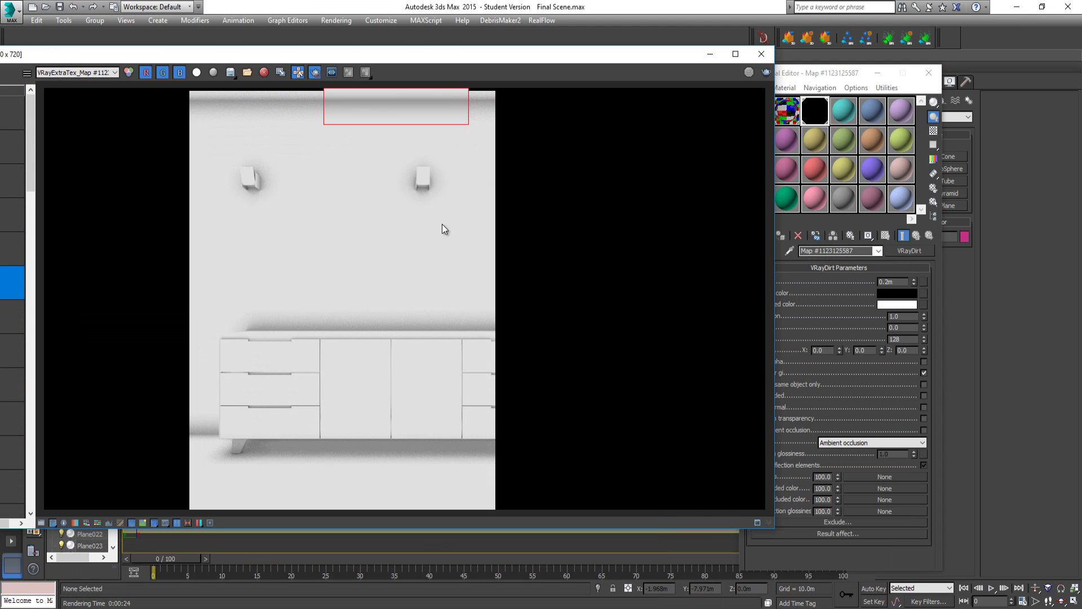
Copy the VRayDirt map and paste it as a copy into its own unoccluded color map slot.
click(858, 387)
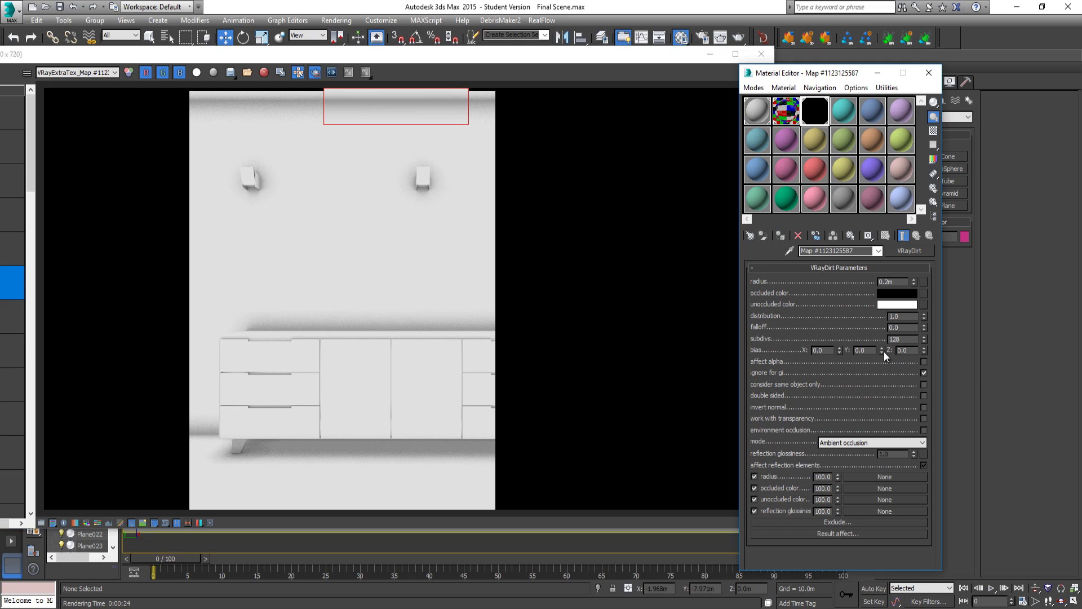
right_click(914, 246)
click(951, 267)
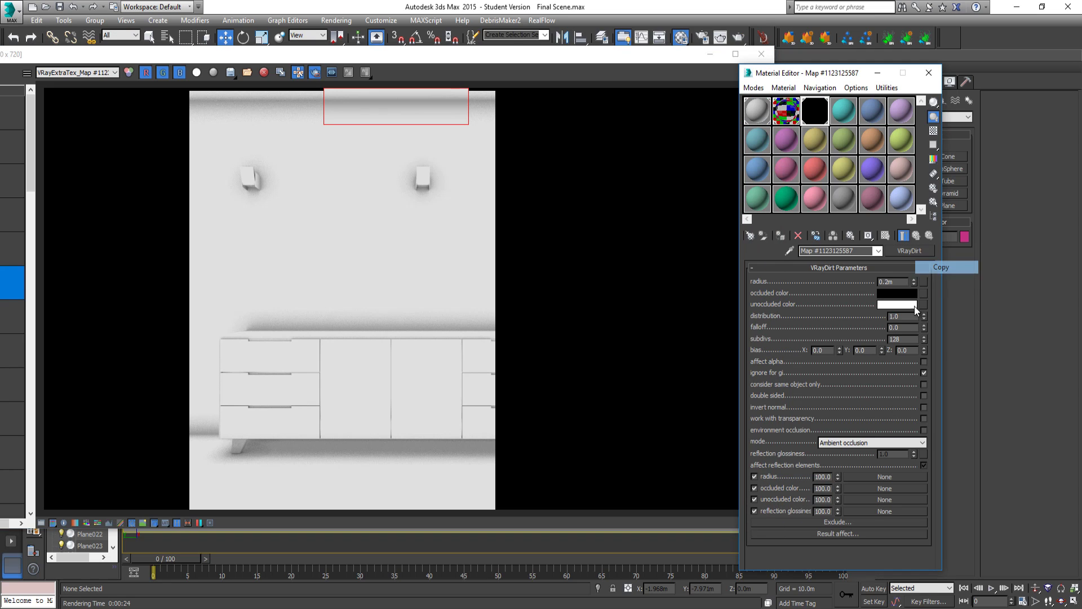
right_click(862, 499)
click(899, 504)
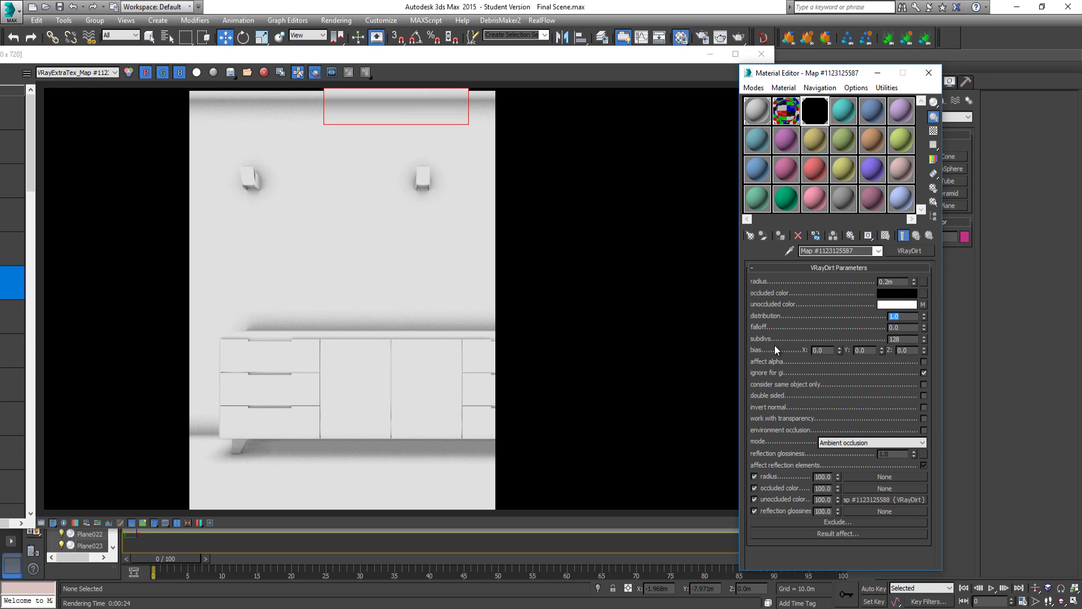
Set the parent VRayDirt map's distribution to 0.1 and its radius to 0.1 m.
key(BackSpace)
key(BackSpace)
key(BackSpace)
text(.1)
key(Escape)
text(0.1)
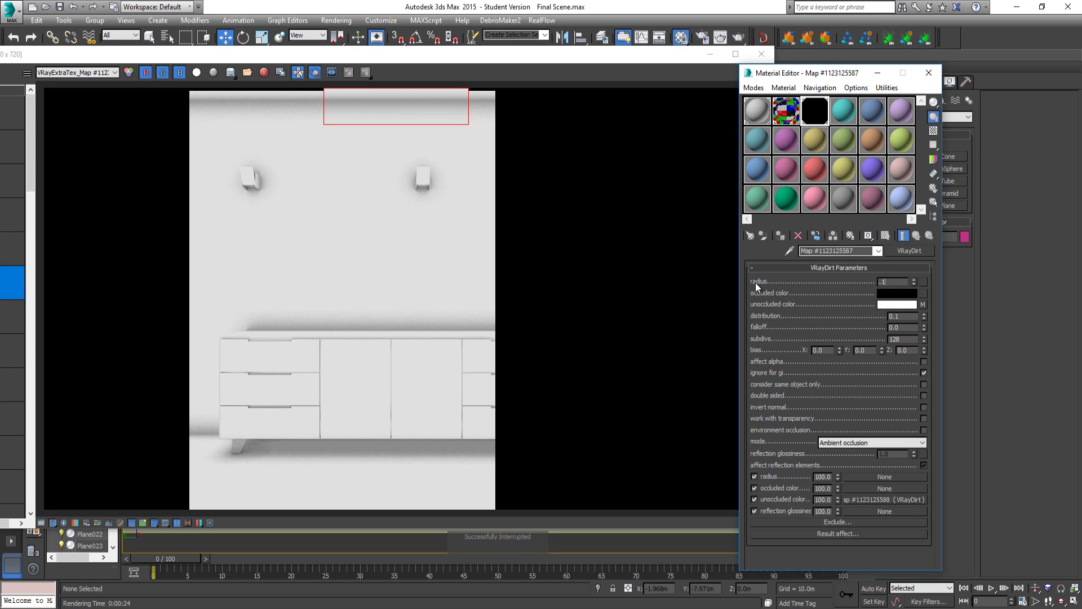
key(Return)
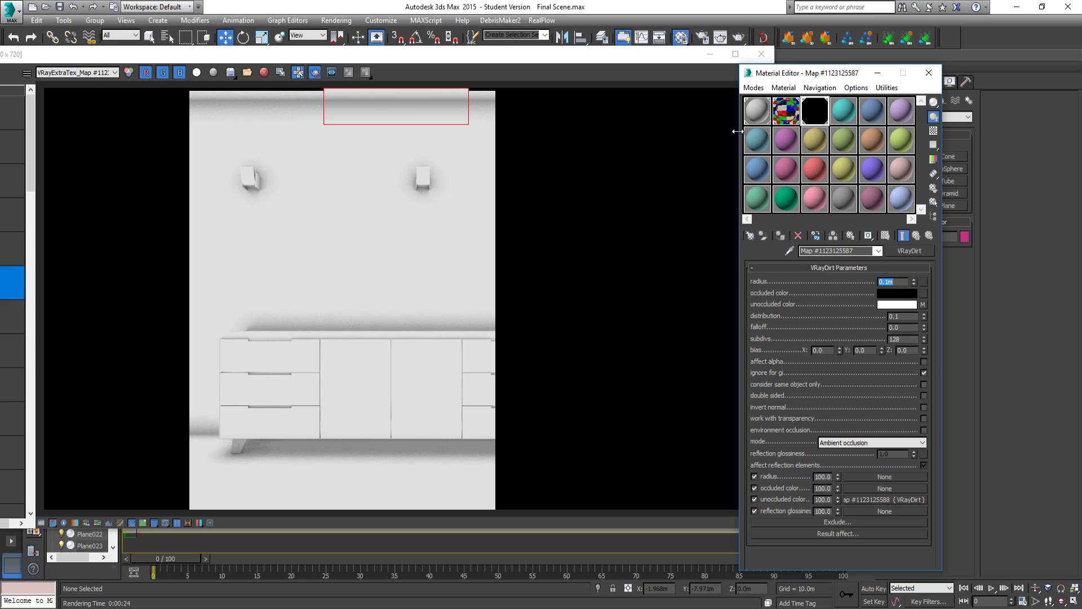
Render the ceiling-edge region with the nested VRayDirt maps and inspect its occlusion shading up close.
click(661, 64)
click(766, 72)
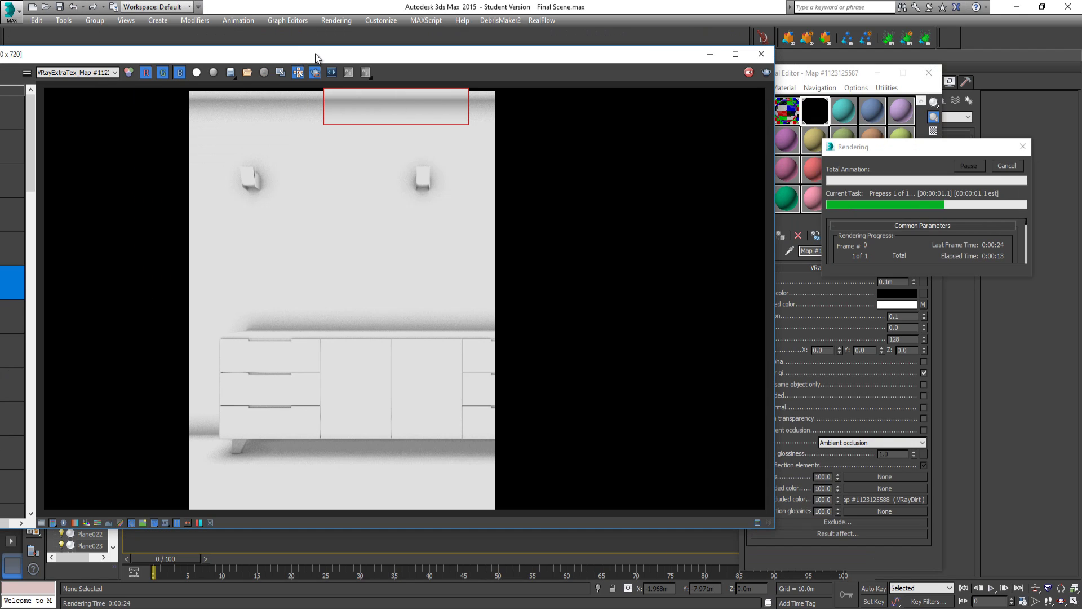
drag(315, 53, 329, 56)
scroll(359, 106, up, 3)
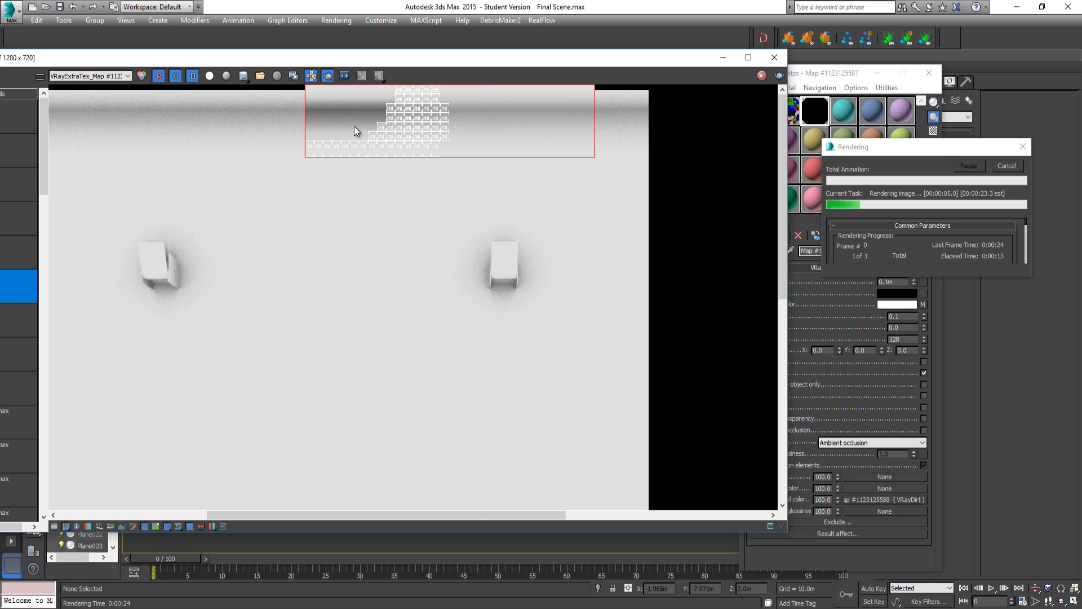
Compare the RGB color channel with the VRayExtraTex ambient occlusion channel across the whole frame while the region renders.
scroll(360, 123, down, 3)
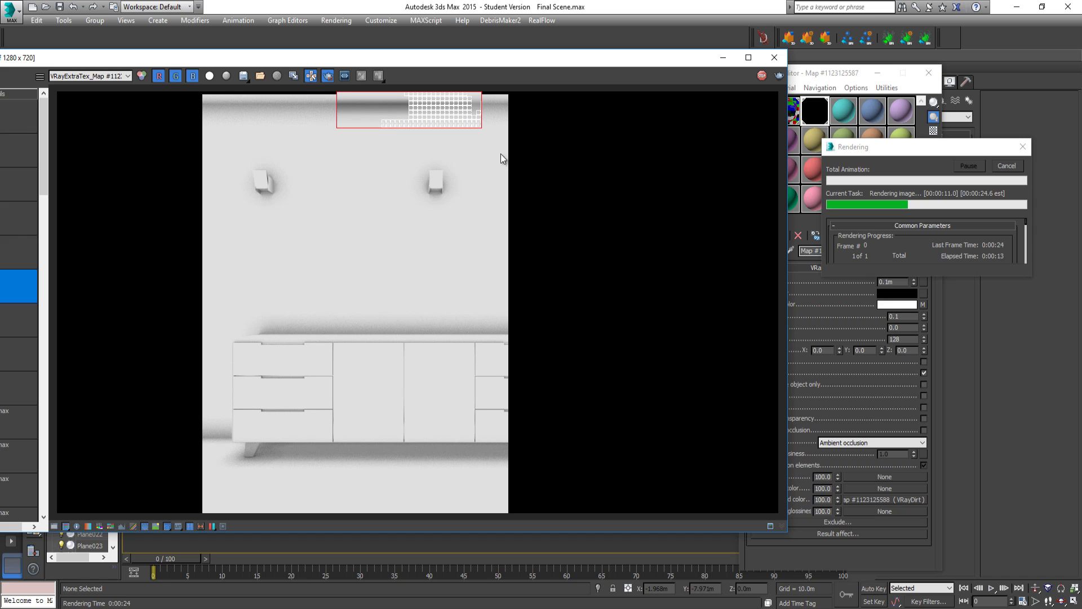
click(111, 79)
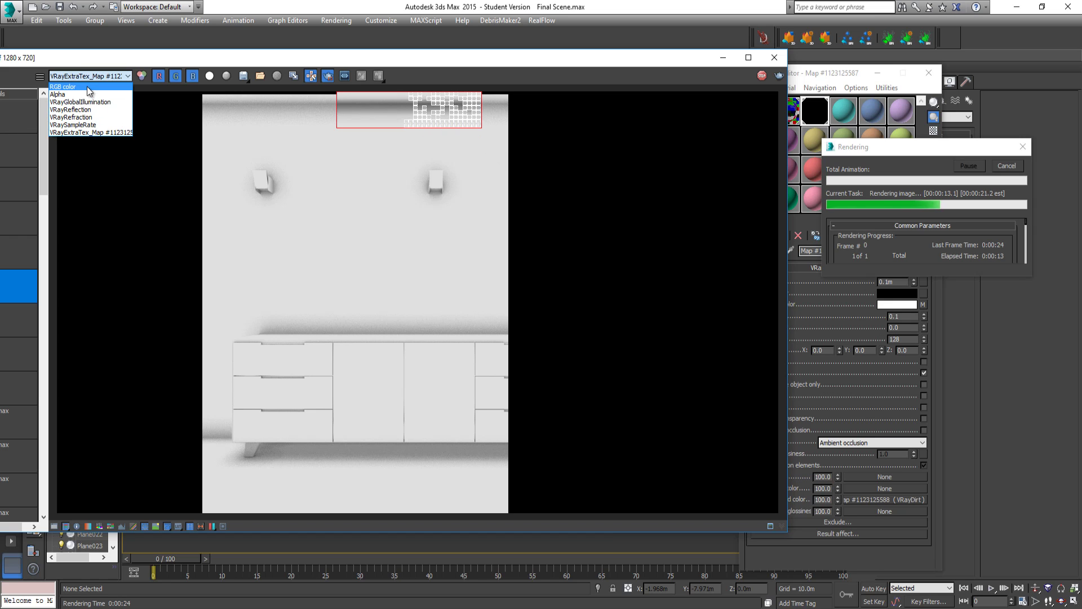
click(87, 86)
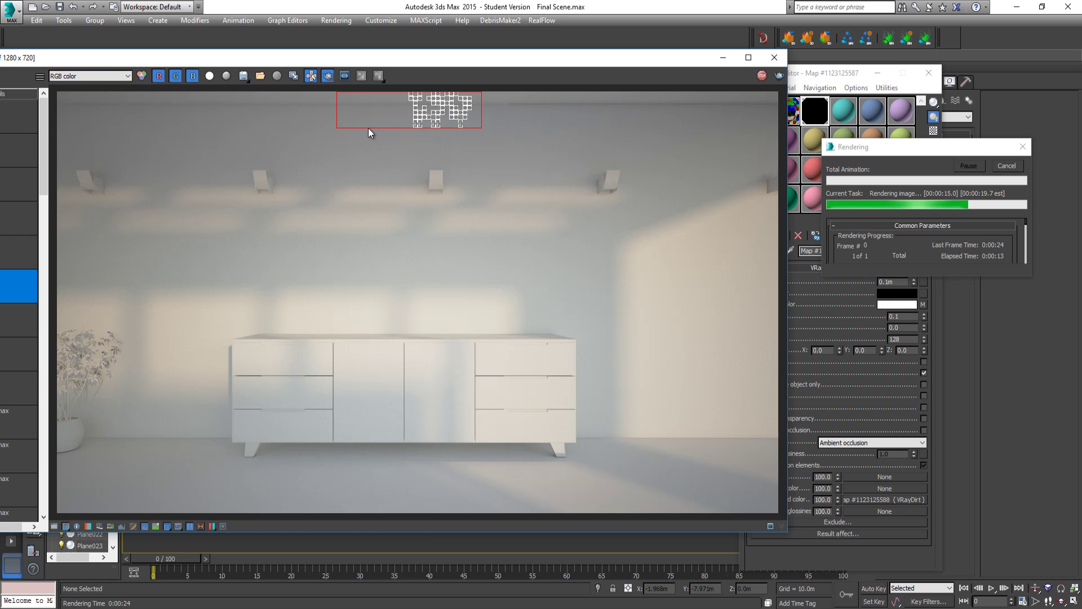
click(114, 75)
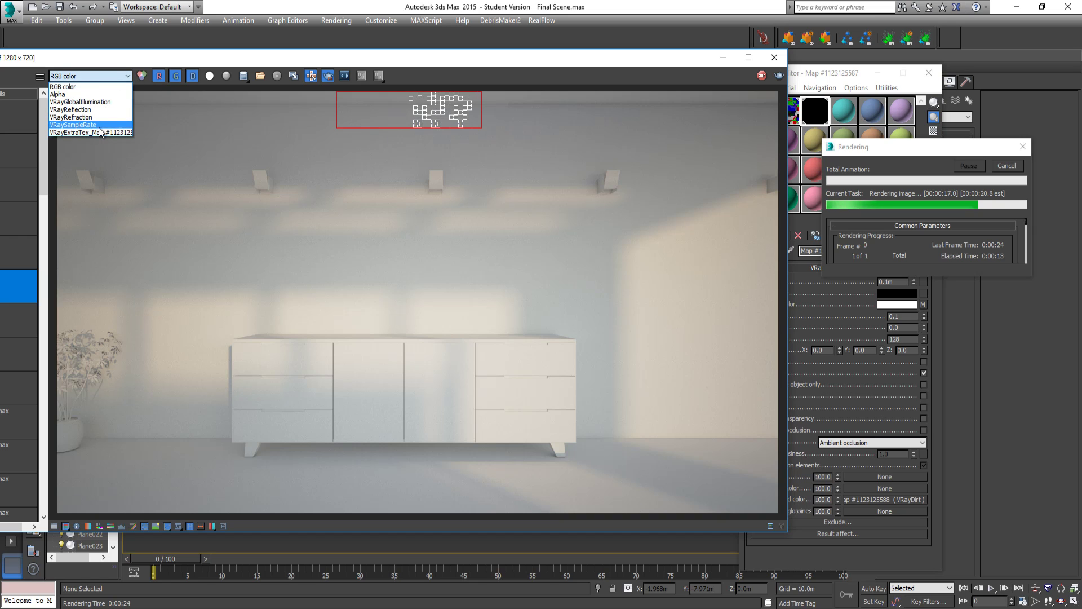
click(103, 131)
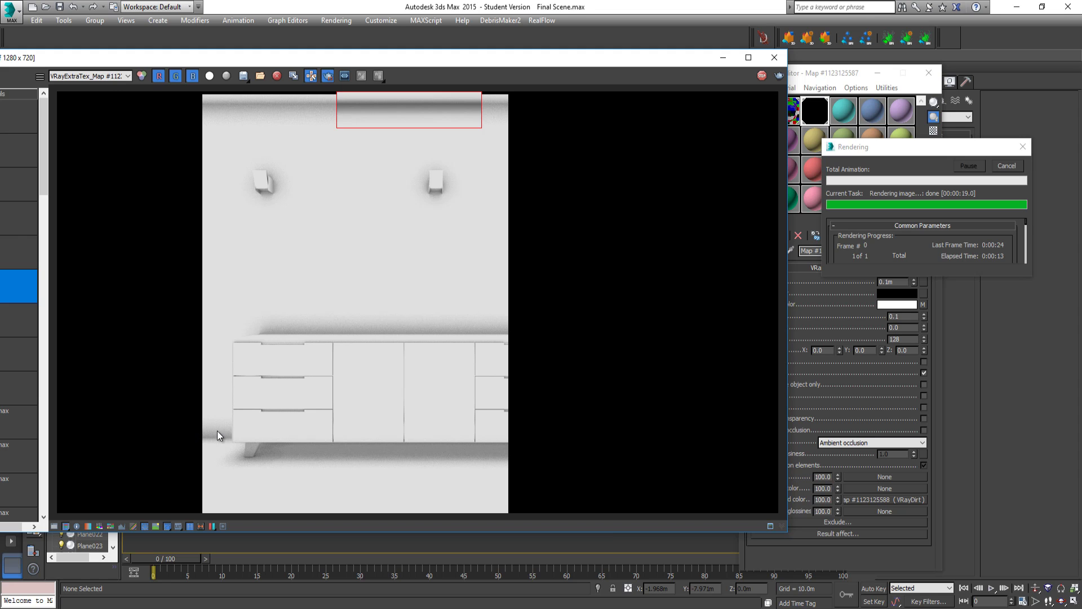
Display the RGB color channel in the frame buffer and turn off region rendering.
scroll(356, 255, down, 1)
click(113, 75)
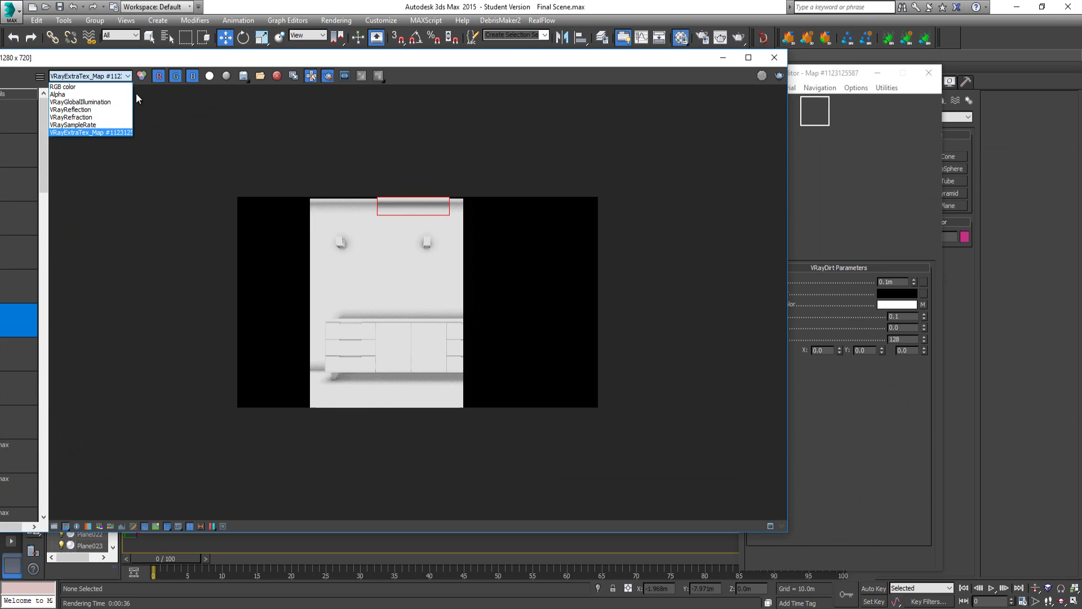
click(75, 86)
scroll(363, 267, up, 1)
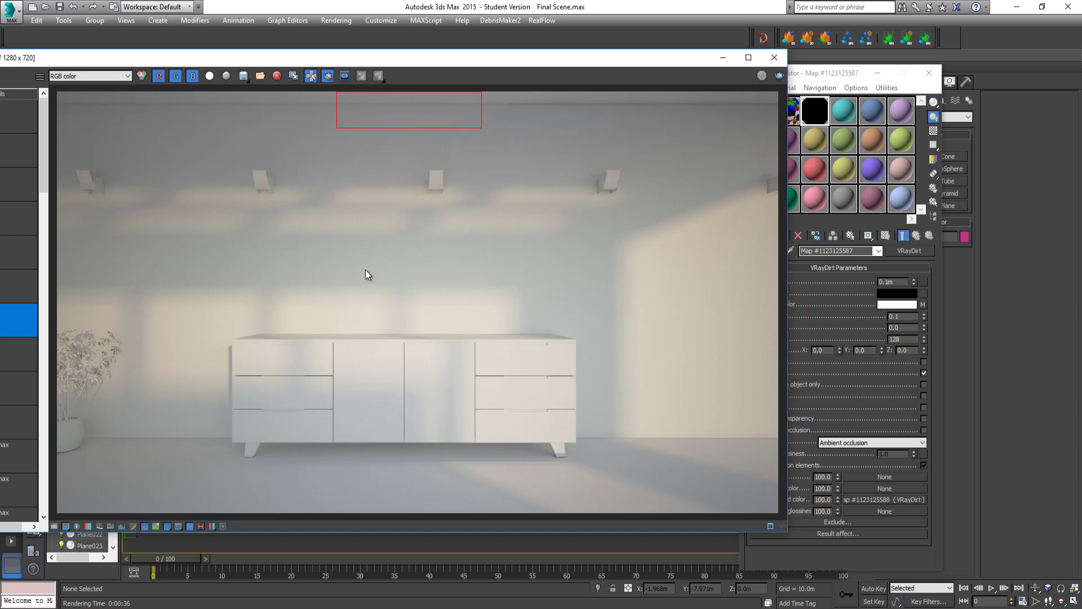
click(317, 79)
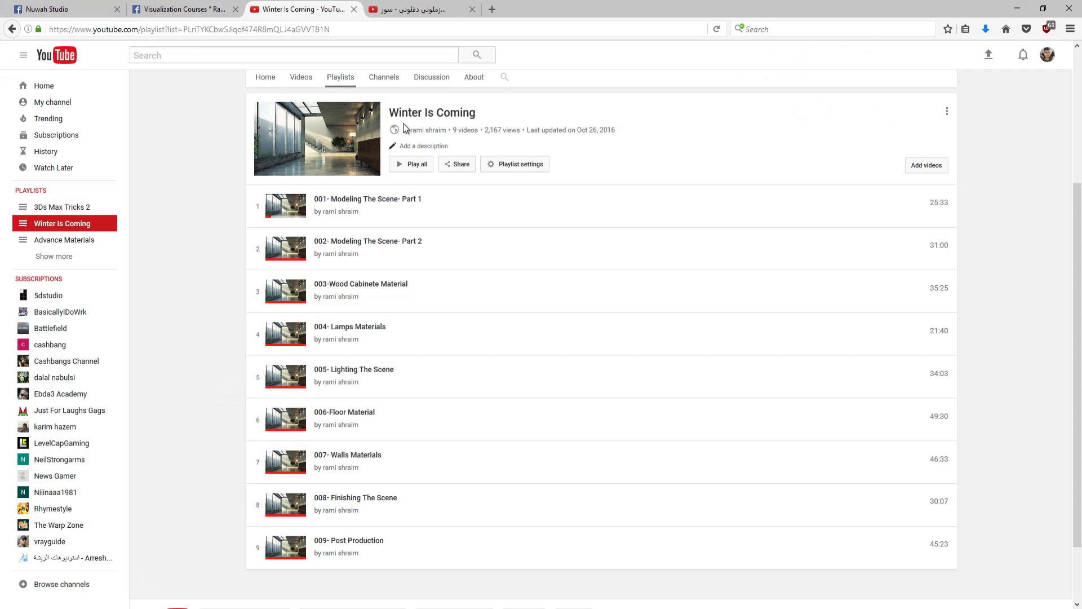
Go back to the YouTube channel's created playlists and look through the videos in the 3Ds Max Tricks 2 playlist.
click(344, 83)
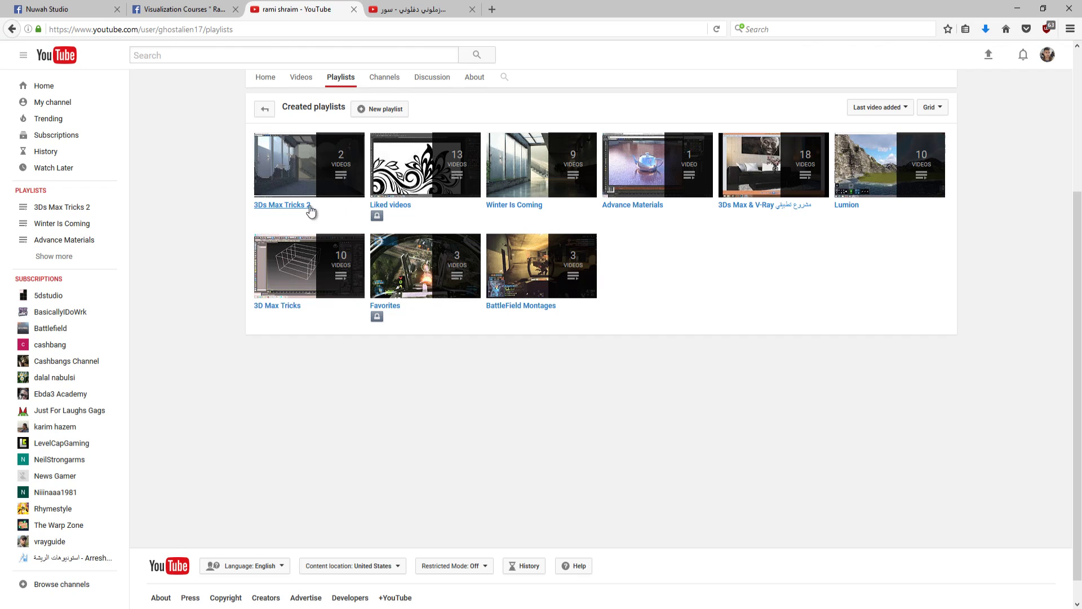
click(300, 207)
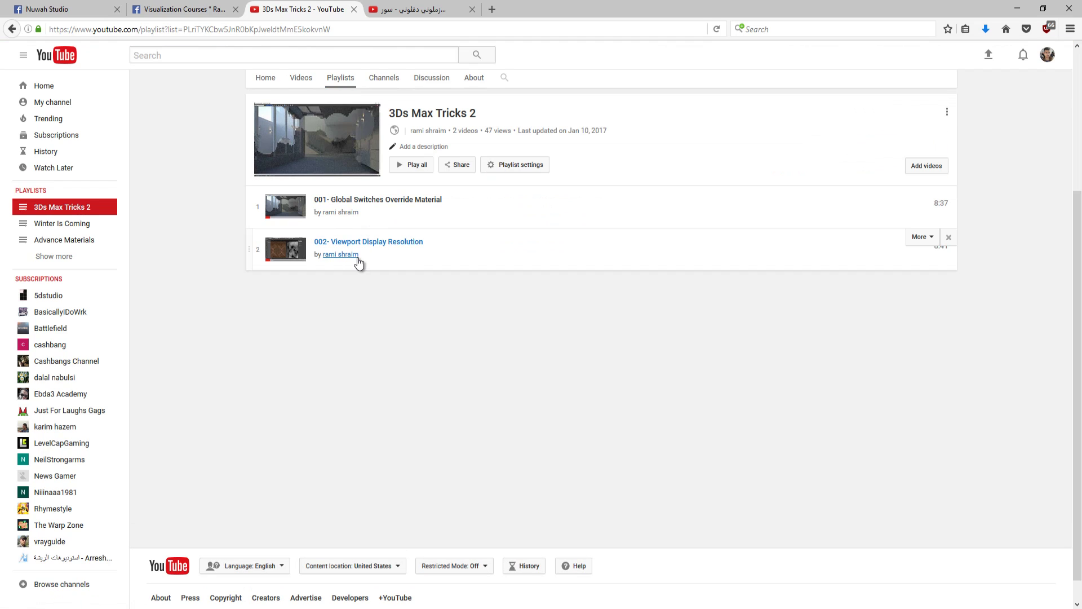
click(363, 247)
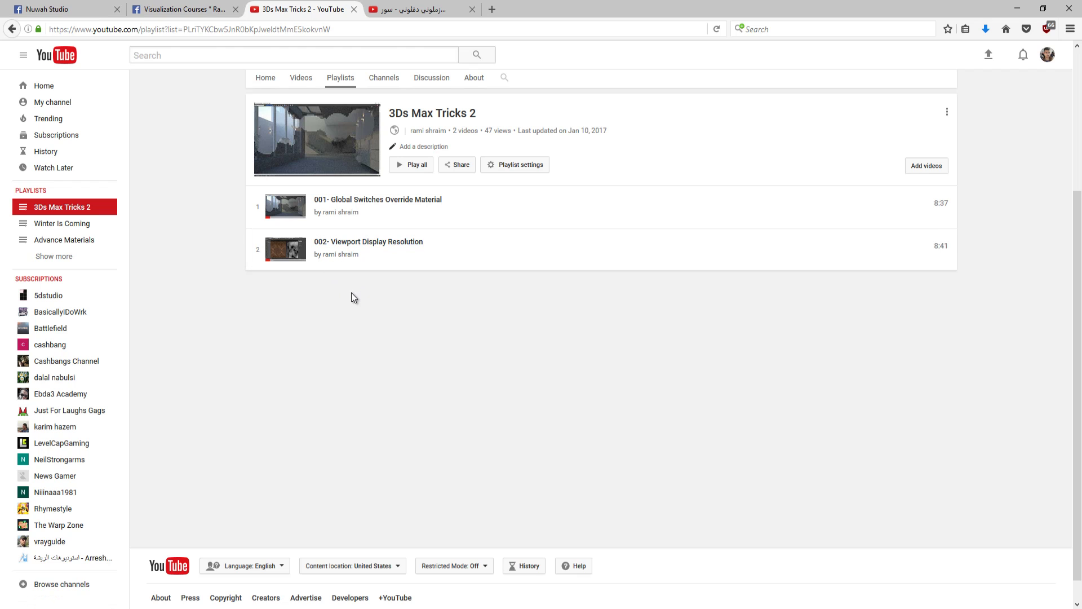
View the Nuwah Studio Facebook page and the Visualization Courses group, and return to 3ds Max.
click(53, 9)
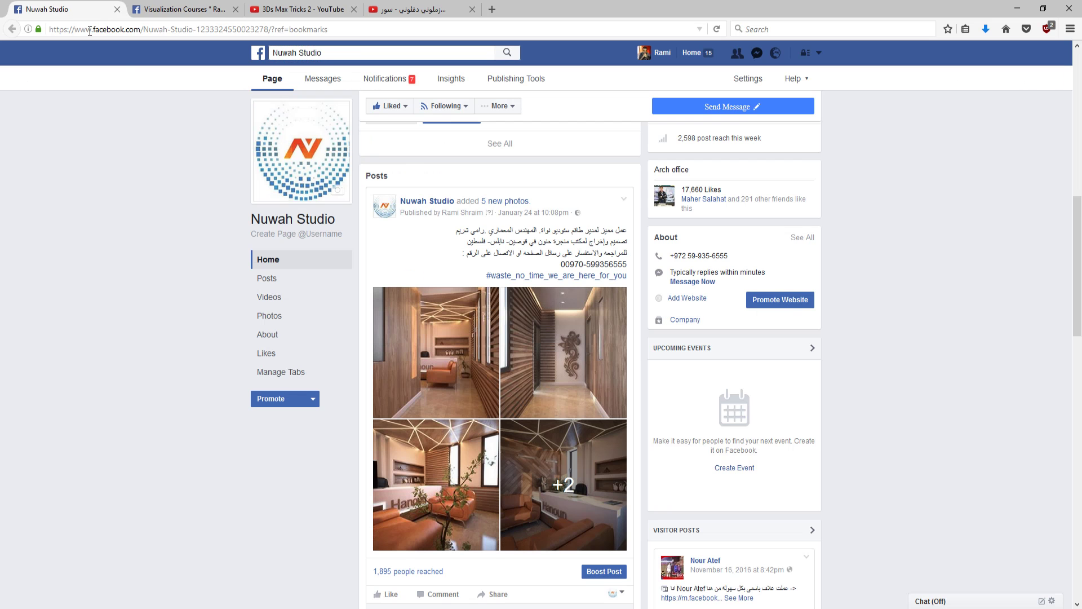
click(162, 9)
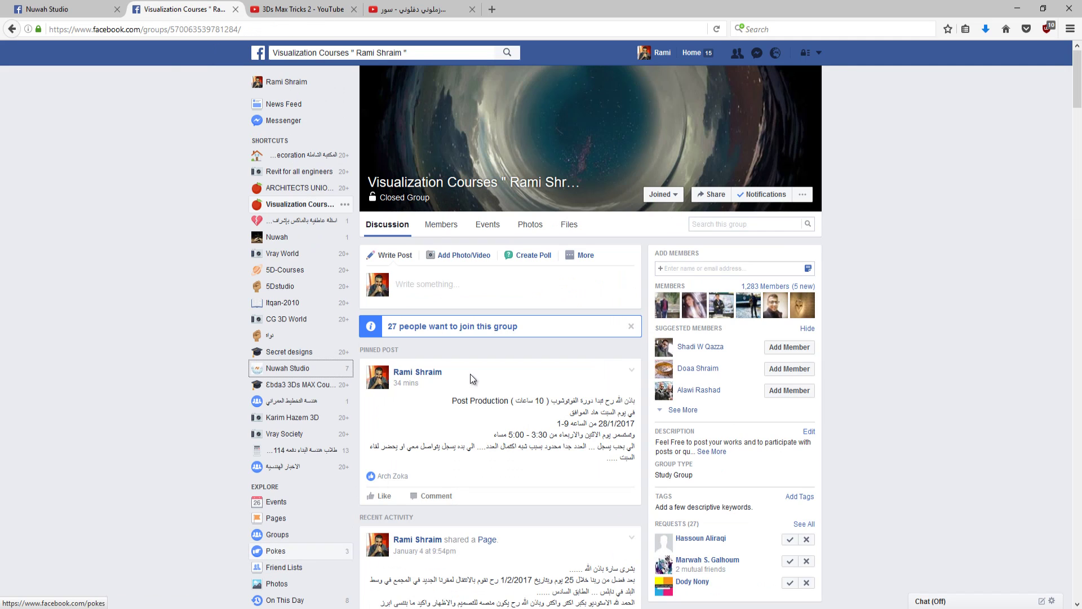
click(1017, 9)
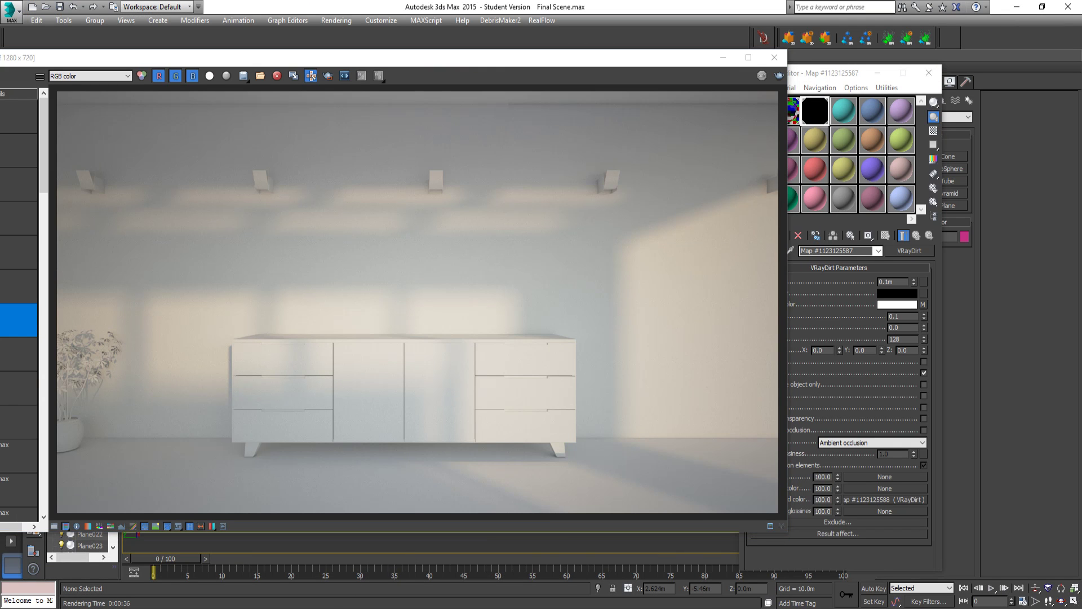